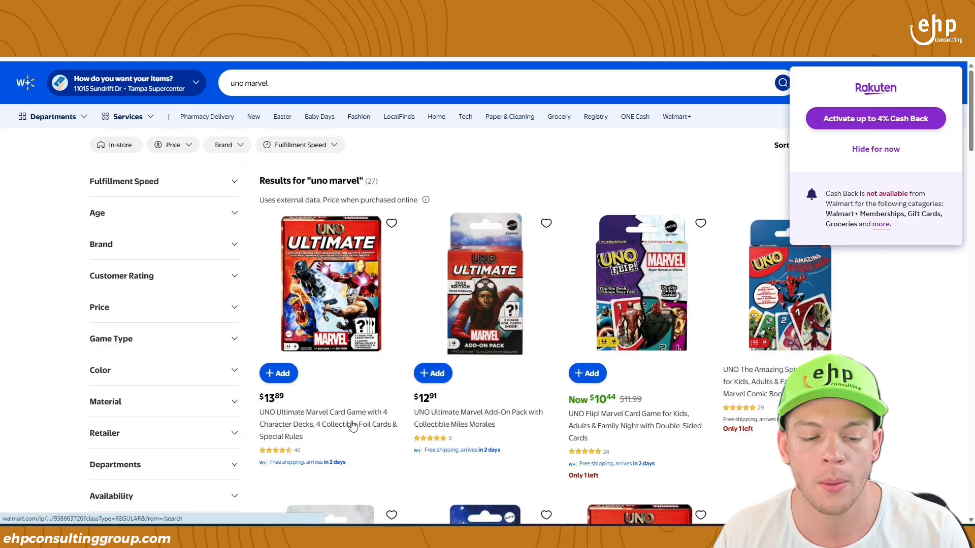
- Open the UNO Ultimate Marvel and UNO Minecraft pages, then search Express setup for item 938663720
click(350, 370)
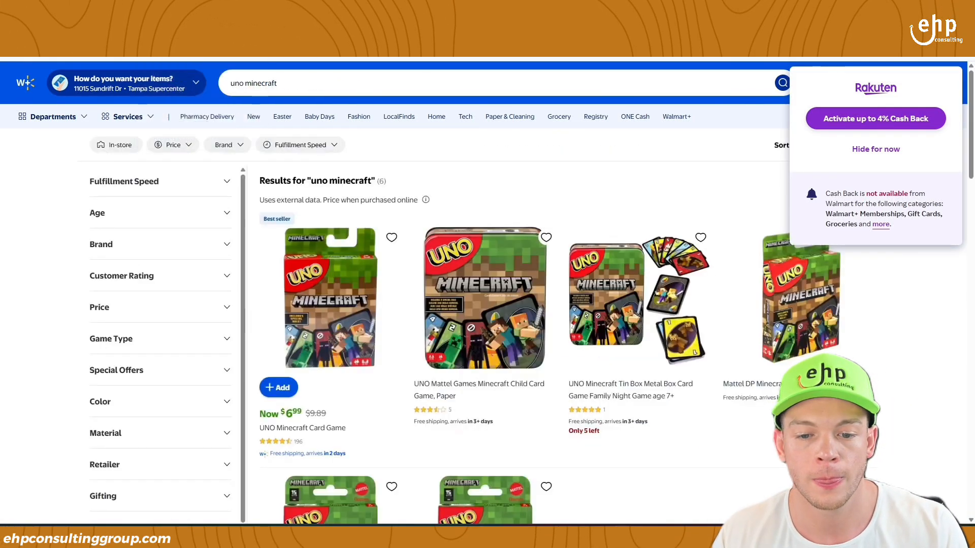
click(311, 429)
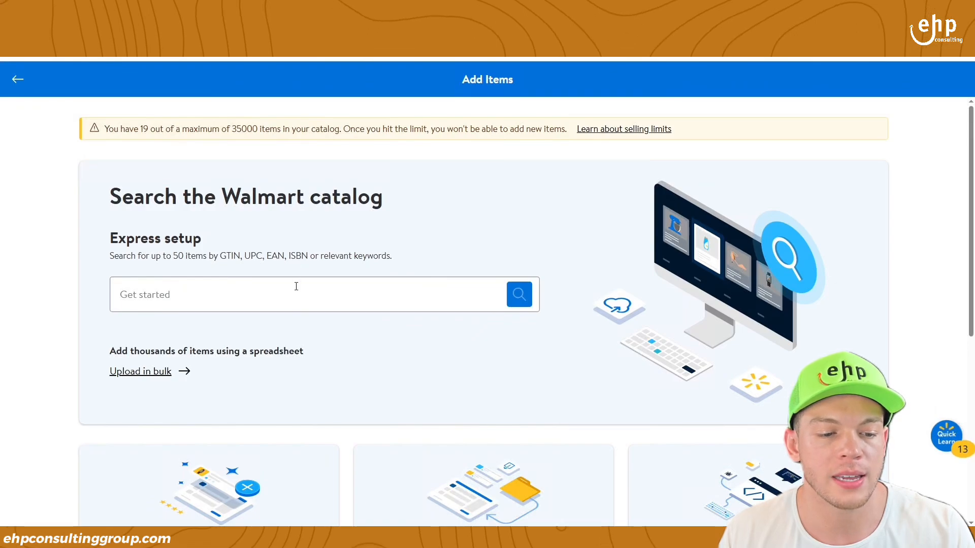
click(296, 286)
text(938663720)
key(Return)
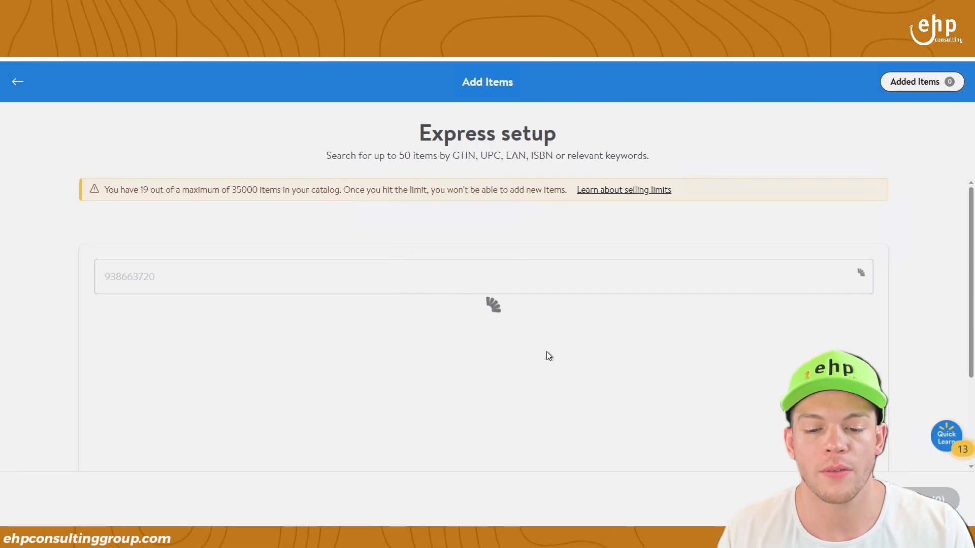
- Add the UNO Ultimate Marvel card game to the Express setup list
scroll(492, 364, down, 2)
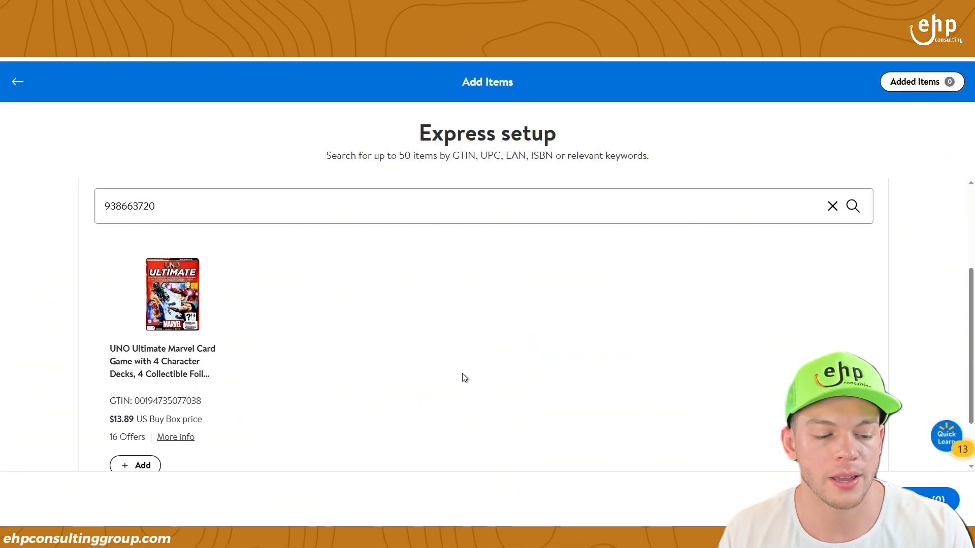
scroll(231, 437, down, 2)
click(135, 364)
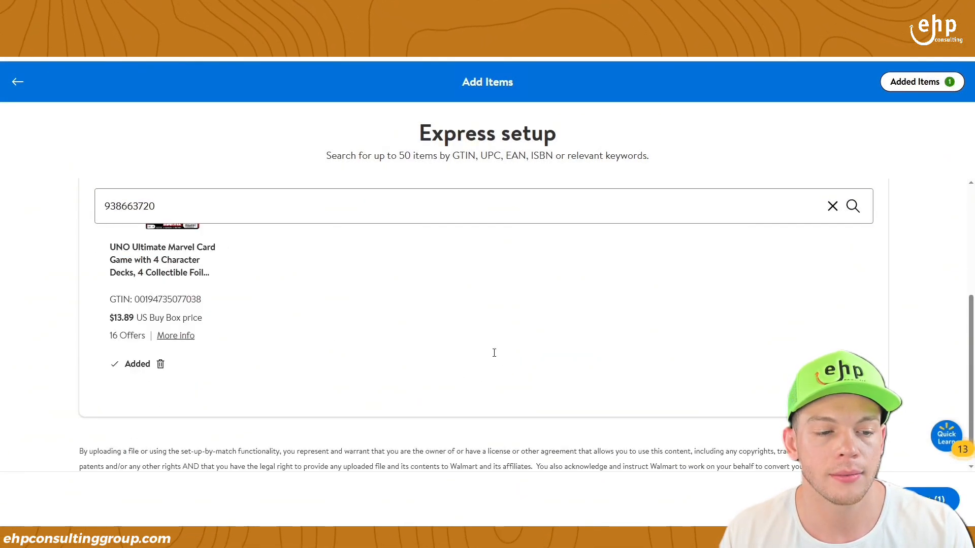
scroll(500, 372, up, 4)
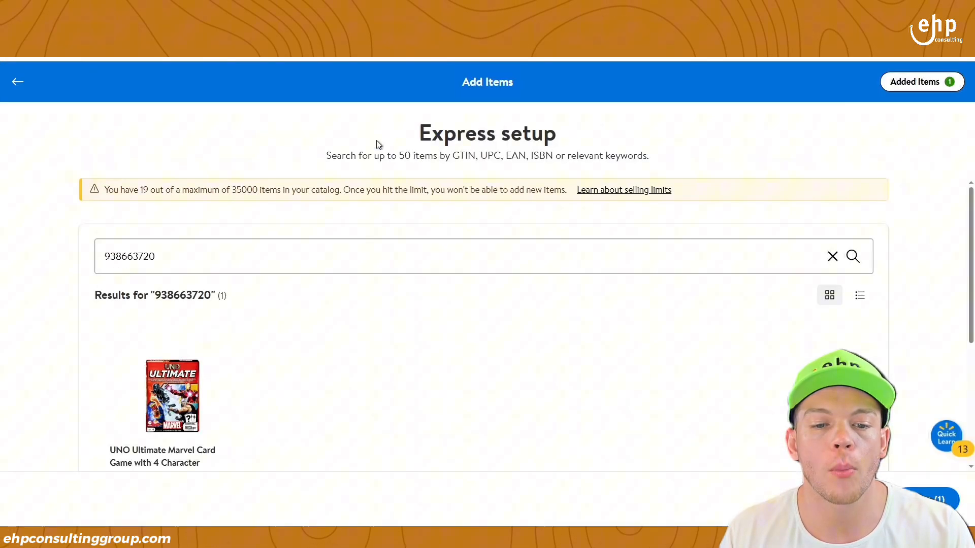
- Search item 276080633, add the UNO Minecraft Card Game, and view the added items
double_click(408, 266)
click(407, 266)
text(276080633)
double_click(407, 263)
text(276080633)
click(853, 256)
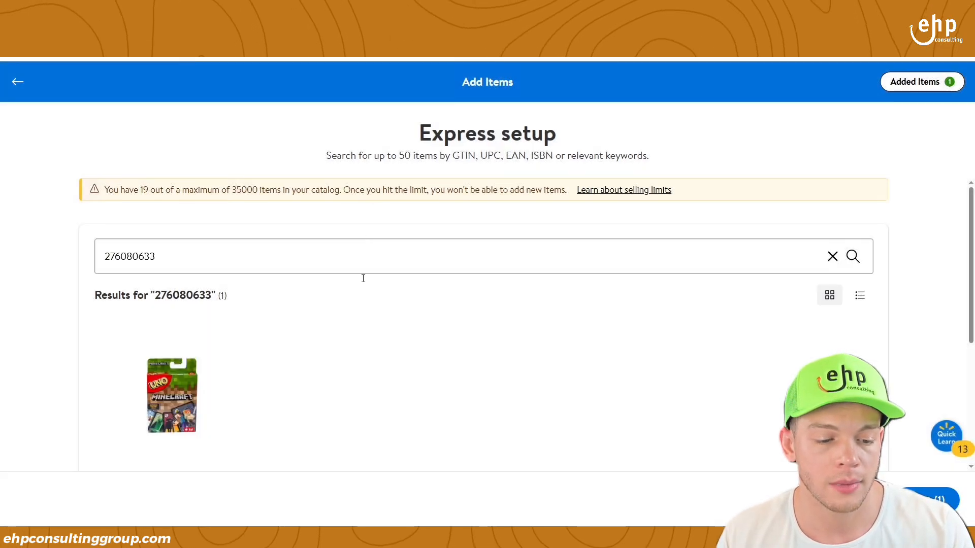
scroll(307, 373, down, 3)
click(135, 415)
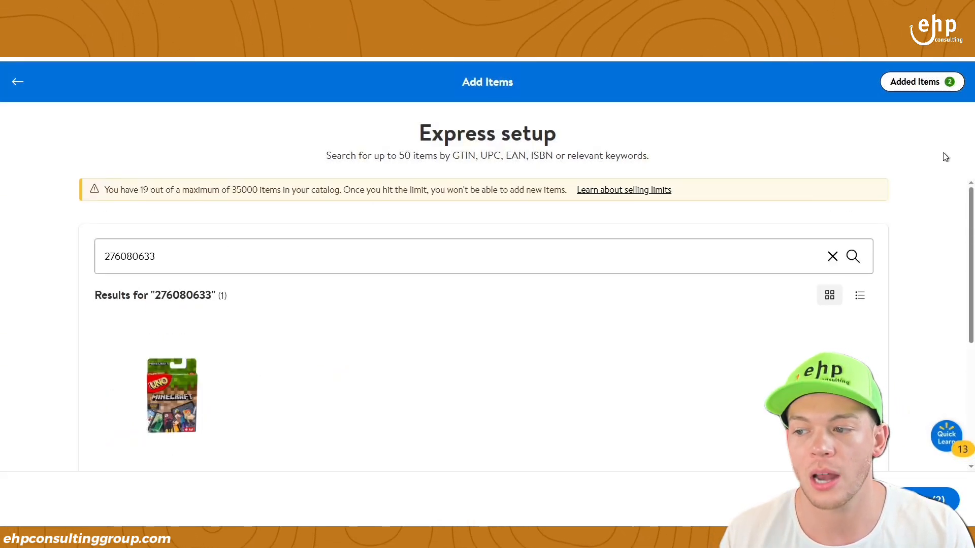
click(930, 83)
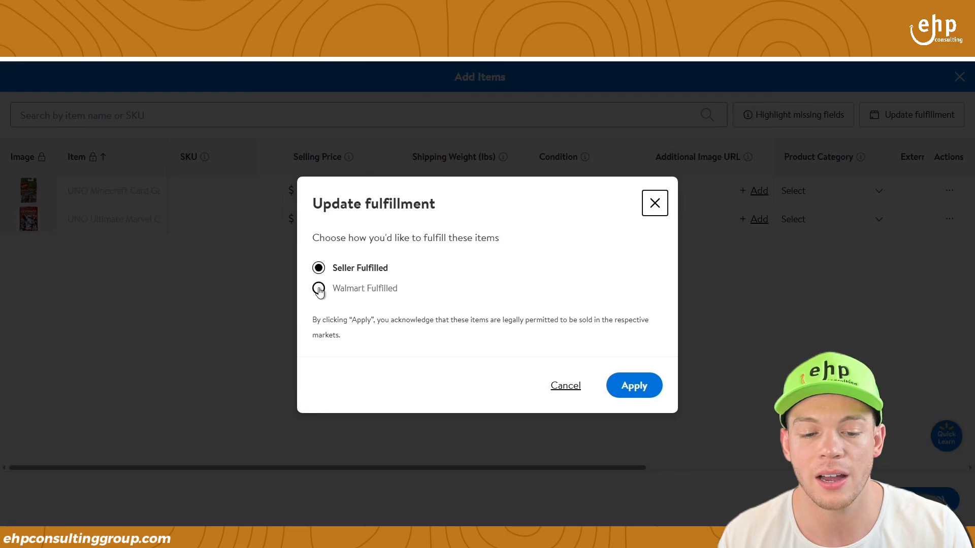
- Apply Seller Fulfilled to both items, then cancel the item setup
click(641, 388)
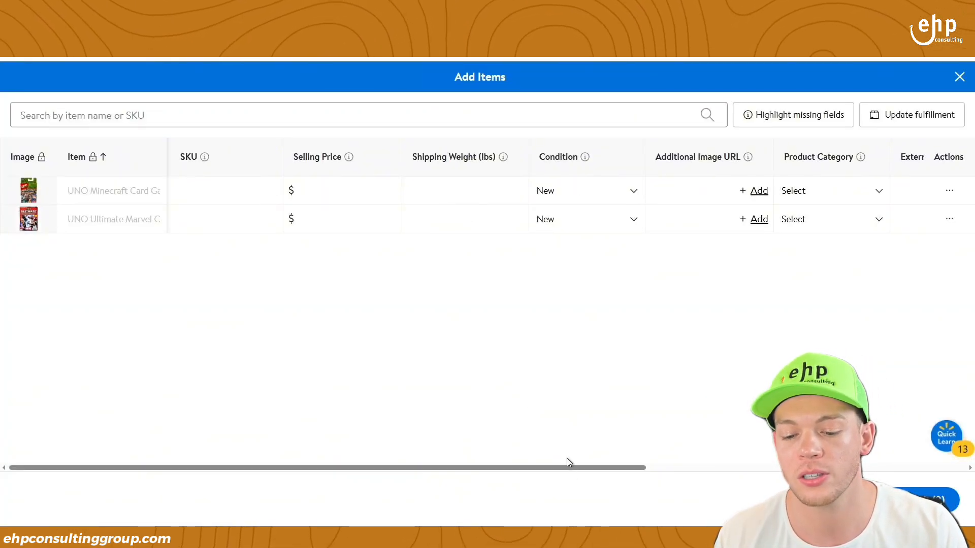
drag(581, 473, 954, 469)
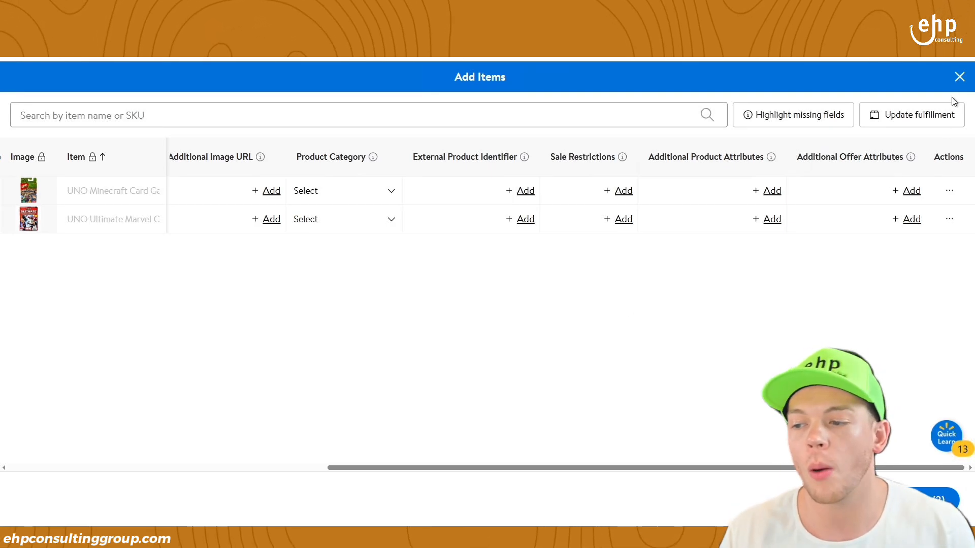
click(960, 82)
click(633, 348)
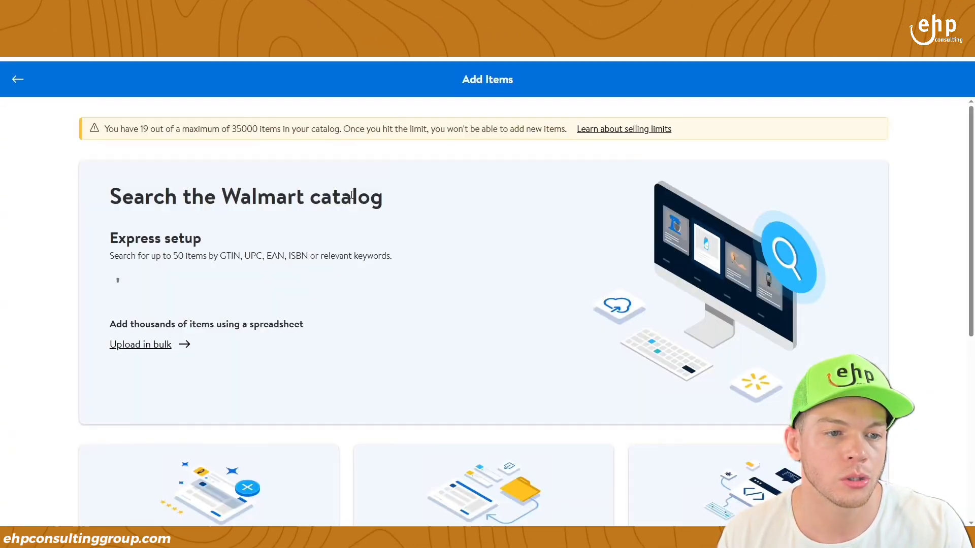
- Go to Upload in bulk and choose Create new items under Download a Spreadsheet
drag(115, 351, 159, 365)
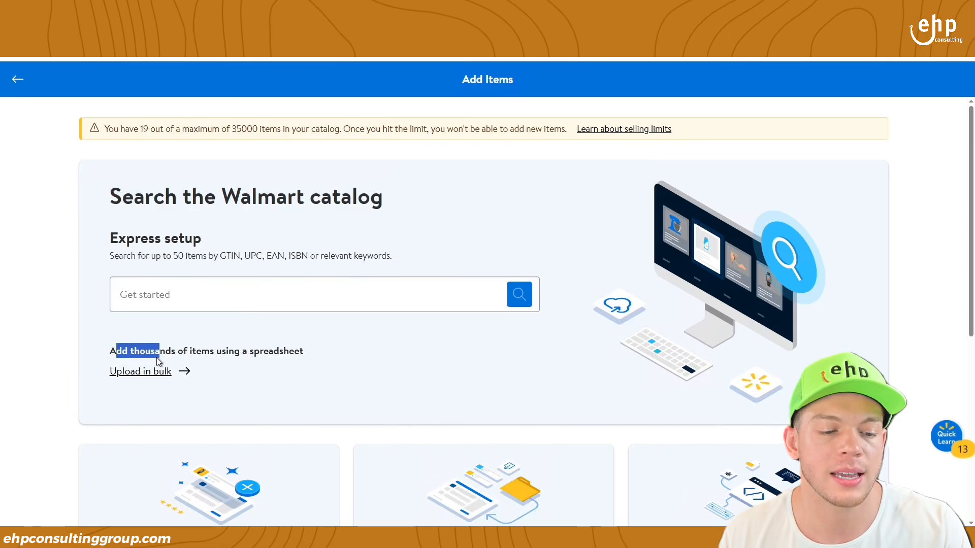
click(159, 350)
triple_click(159, 350)
click(149, 374)
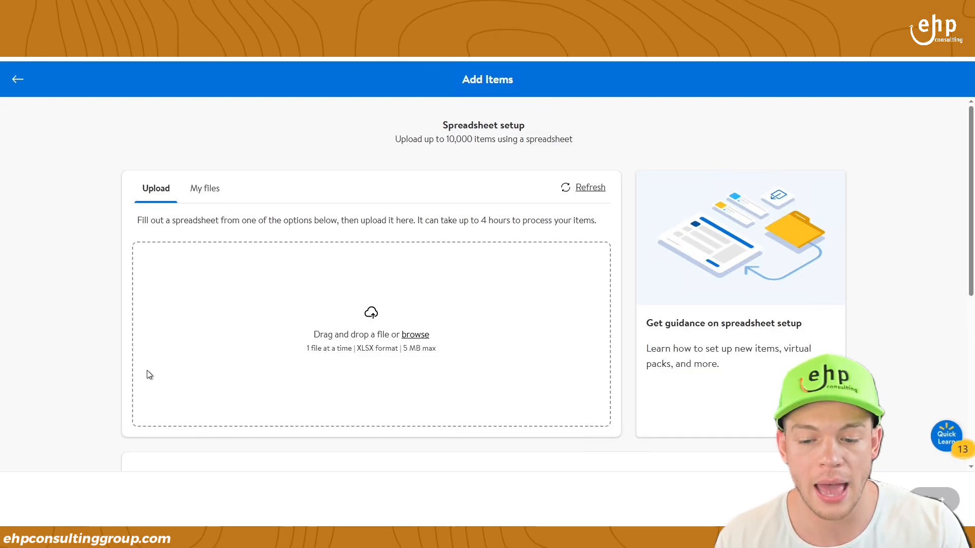
scroll(310, 404, down, 4)
scroll(325, 386, down, 2)
scroll(353, 326, down, 1)
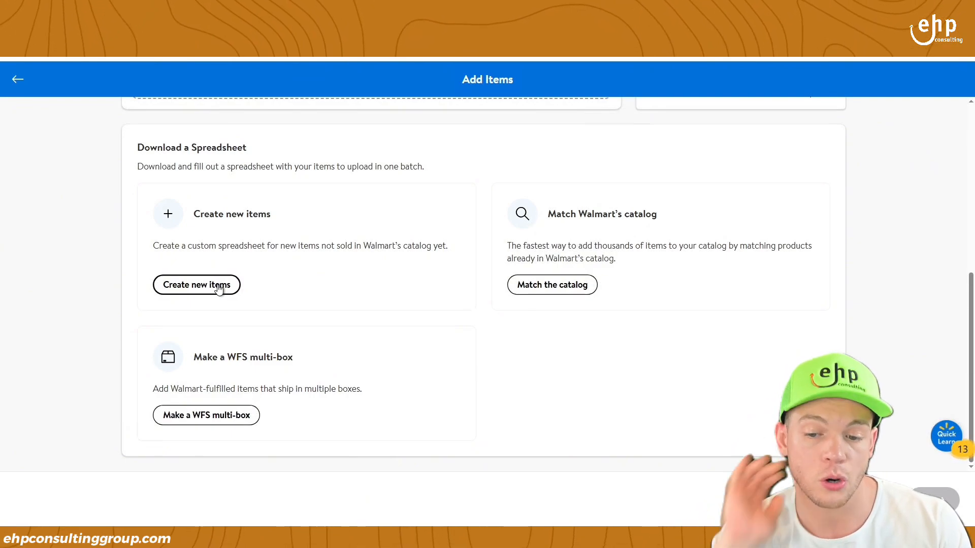
triple_click(206, 218)
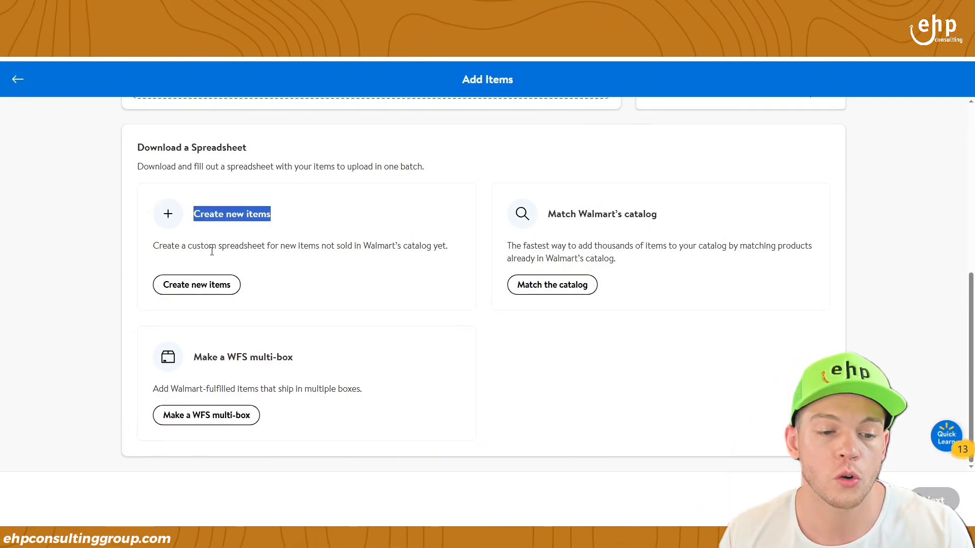
click(206, 290)
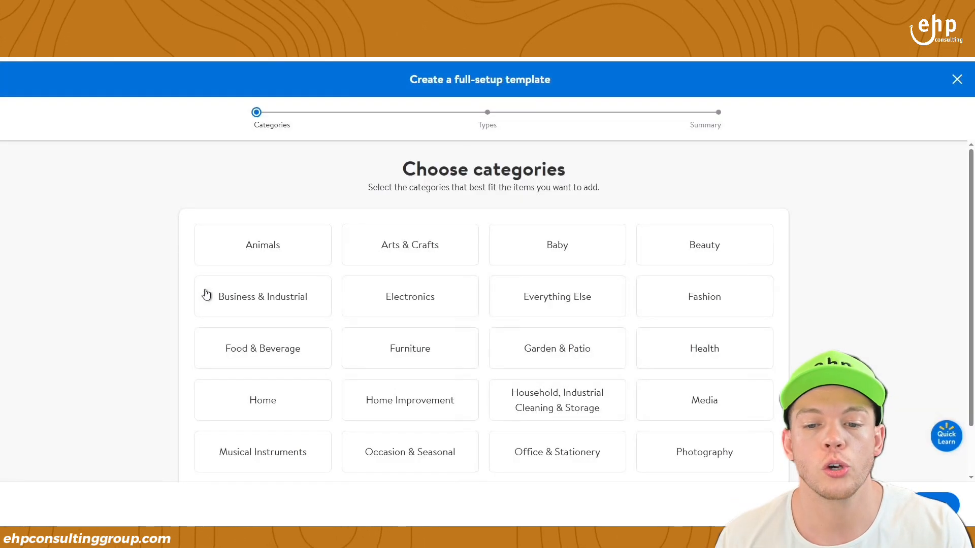
- Pick Arts & Crafts > Airbrushing > Airbrush Kits, choose the seller-fulfilled template, and download it
scroll(264, 269, down, 1)
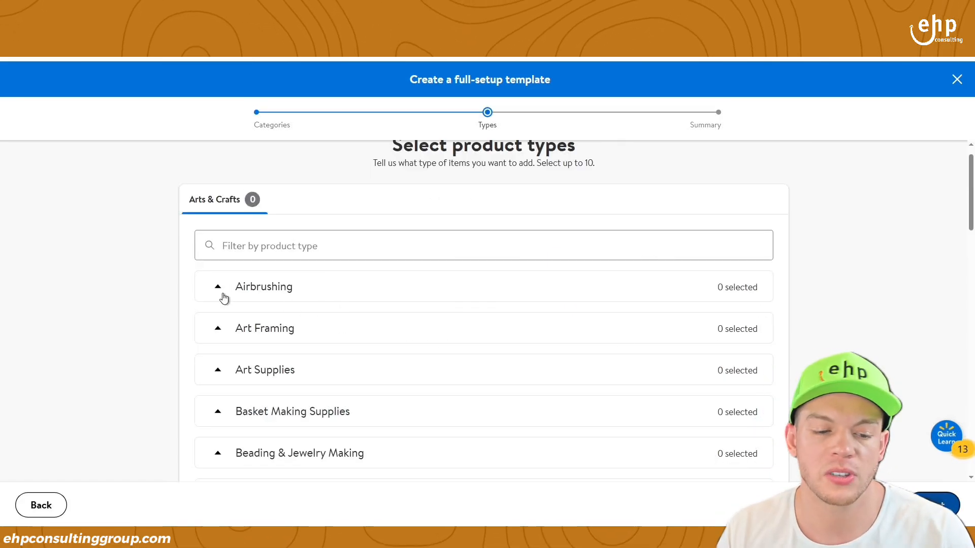
click(223, 298)
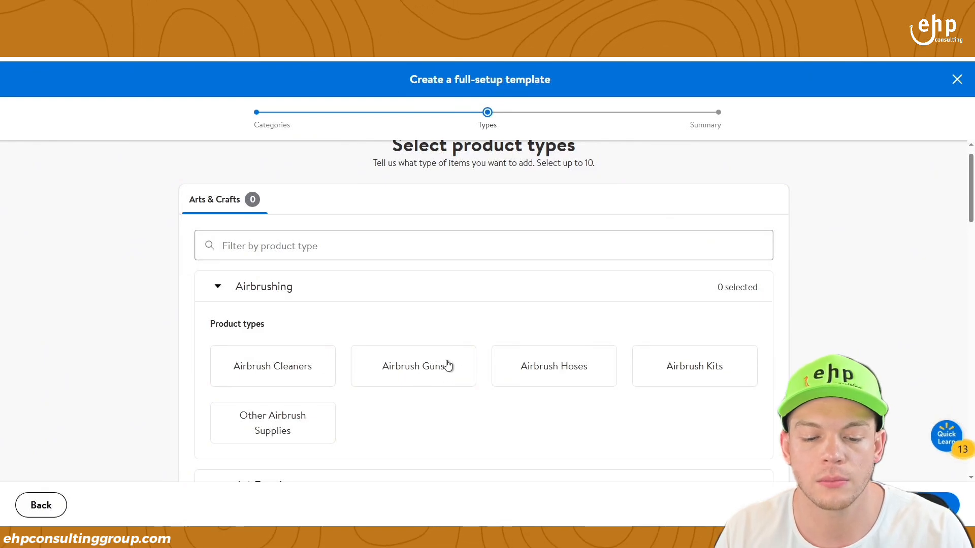
scroll(503, 309, down, 1)
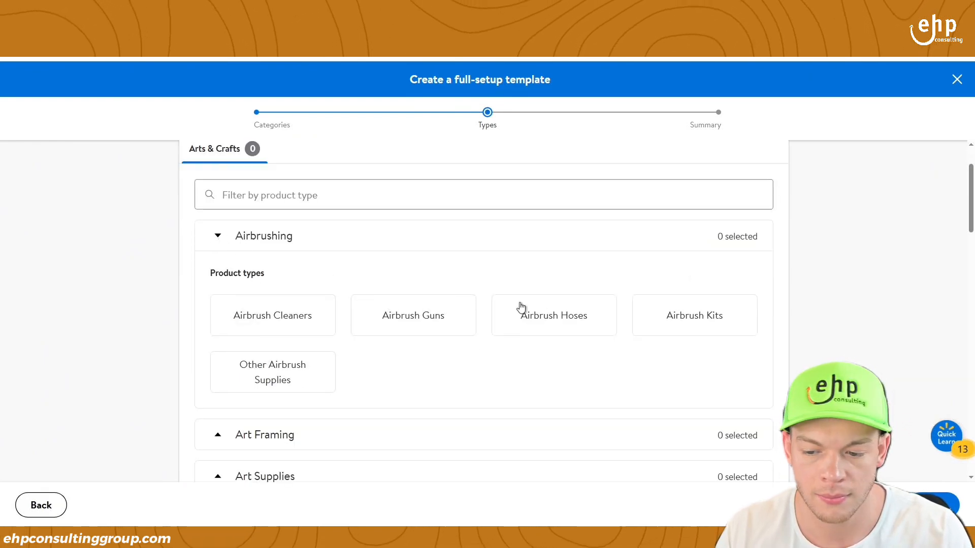
click(687, 331)
click(933, 505)
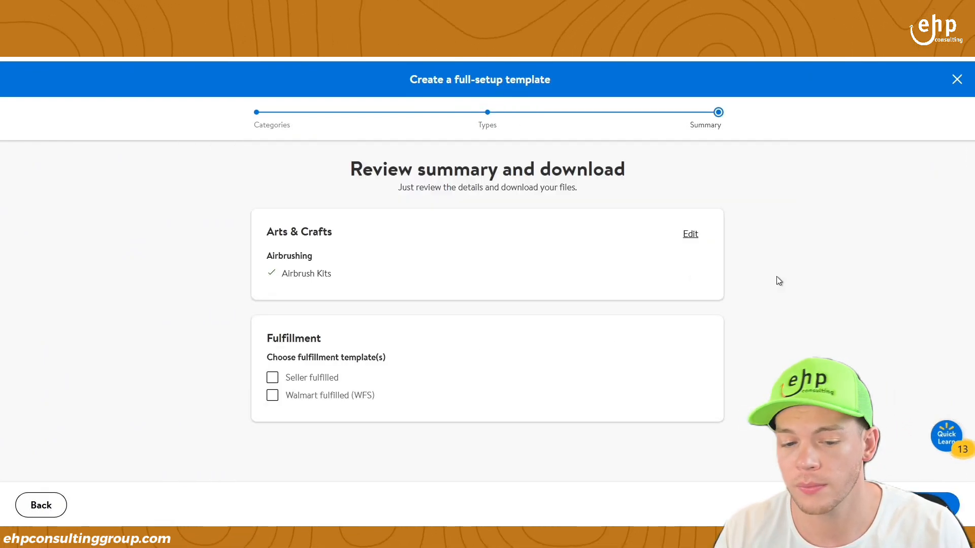
click(308, 380)
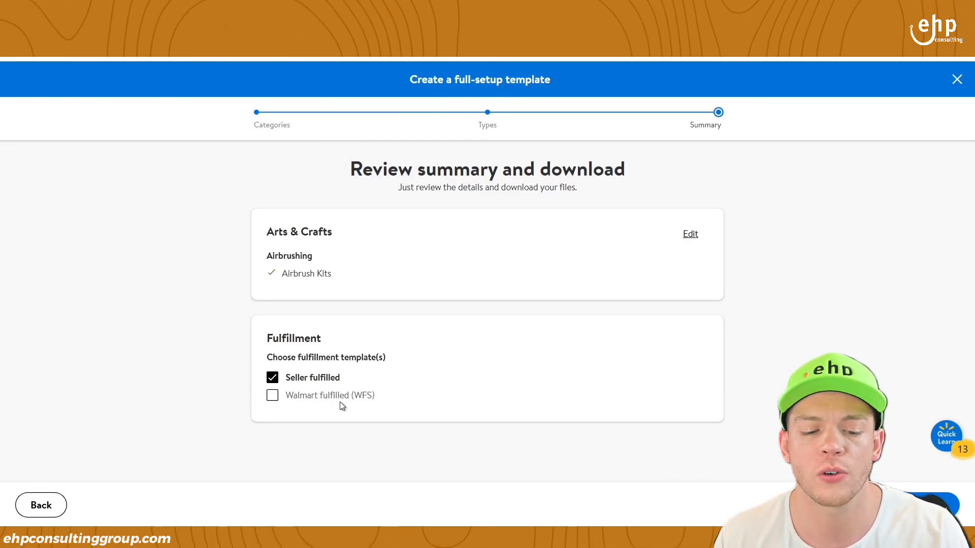
click(911, 505)
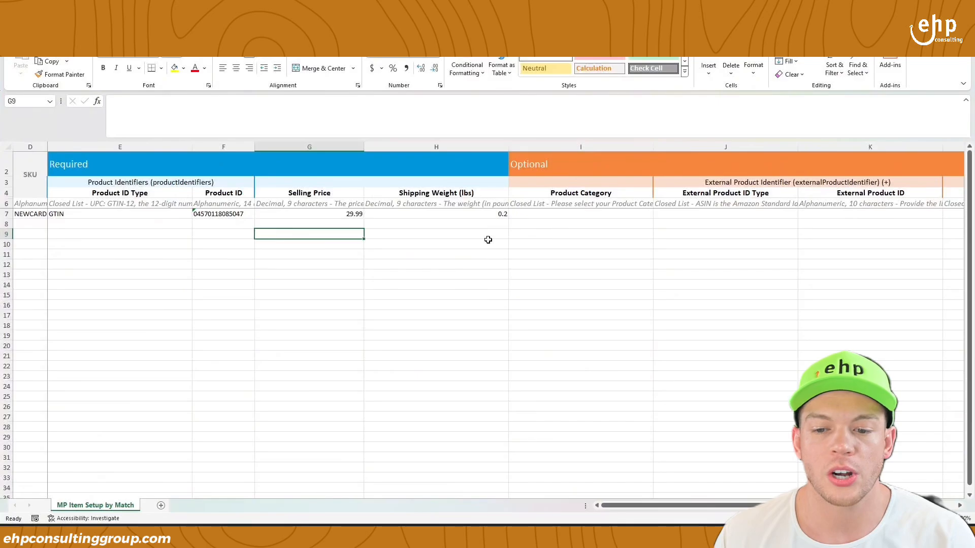
- Widen column D to show the full SKU and select cell D8
drag(731, 508, 583, 502)
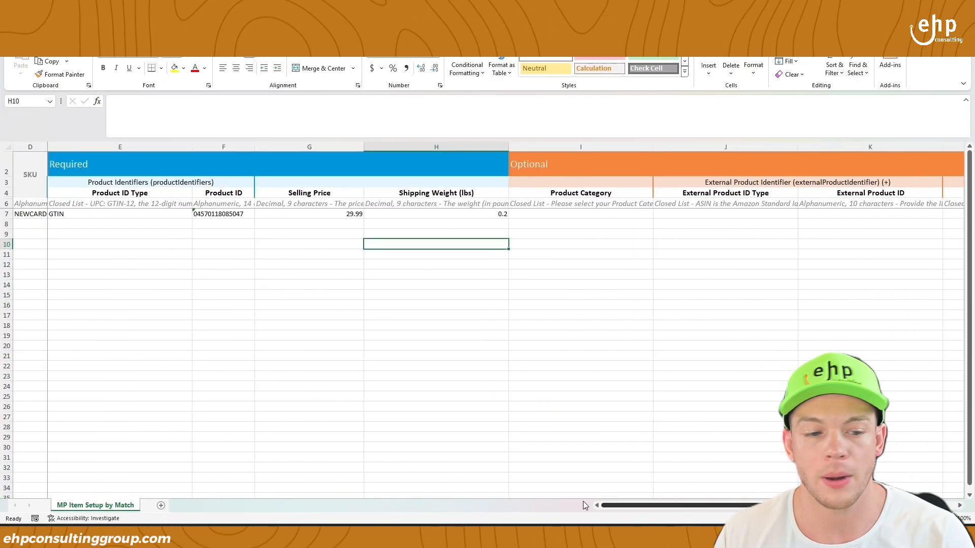
click(96, 216)
click(28, 212)
click(18, 223)
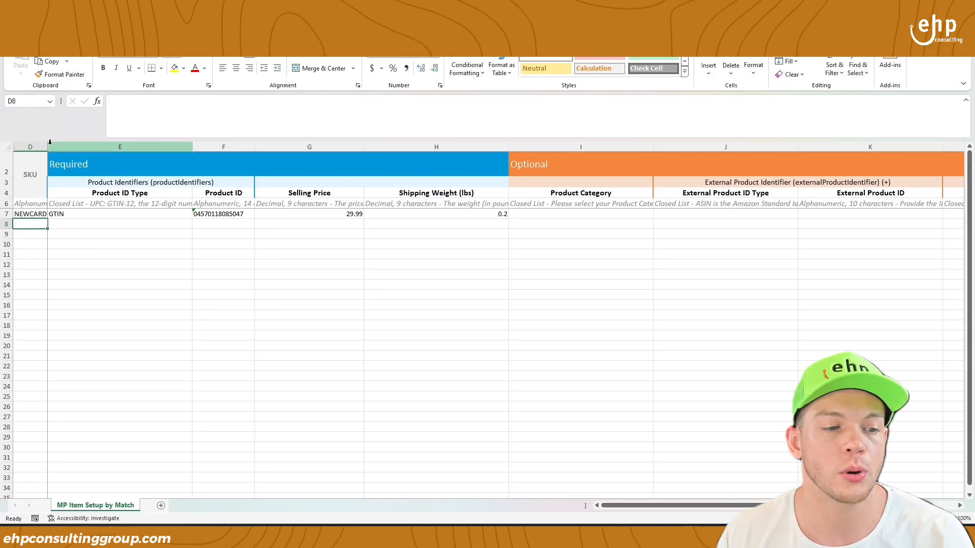
drag(48, 143, 94, 142)
click(612, 164)
drag(723, 512, 529, 491)
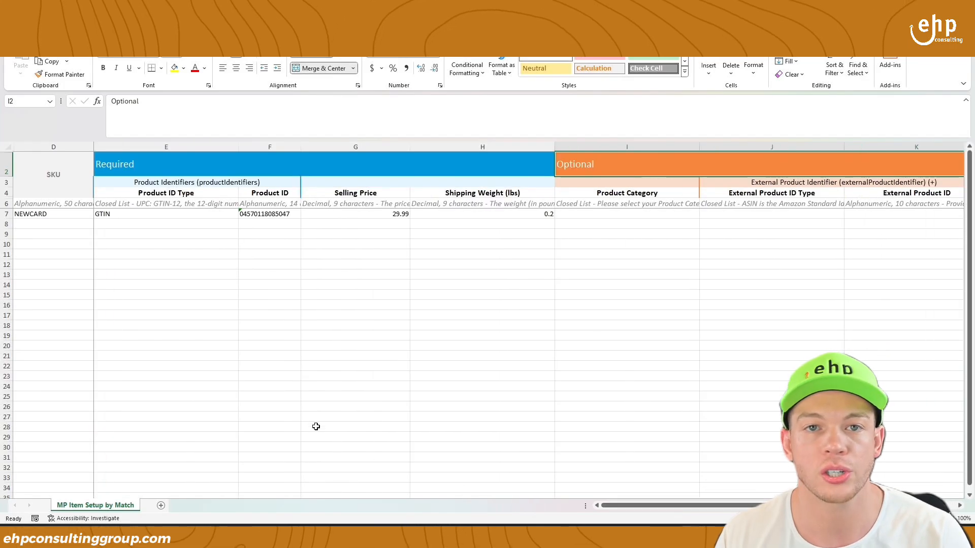
click(53, 225)
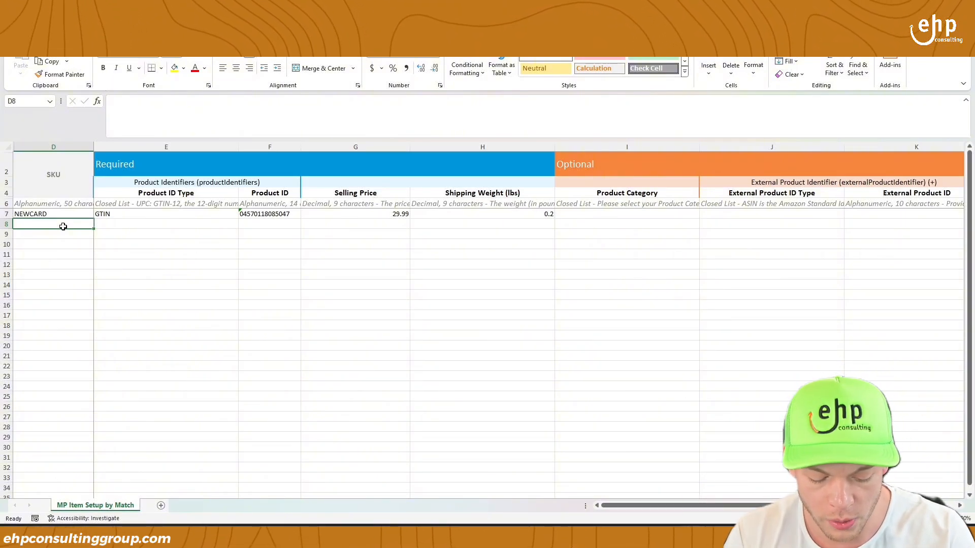
- Enter the SKUs AIRBRUSH1, AIRBRUSH2 and AIRBRUSH3 in D8 through D10
text(AIRBRUSH)
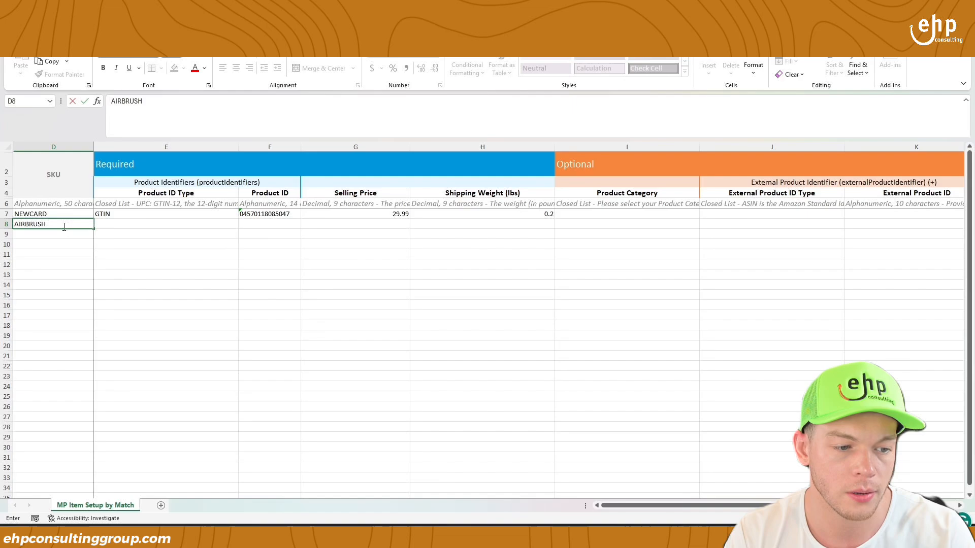
text(1)
key(Return)
click(63, 226)
click(68, 232)
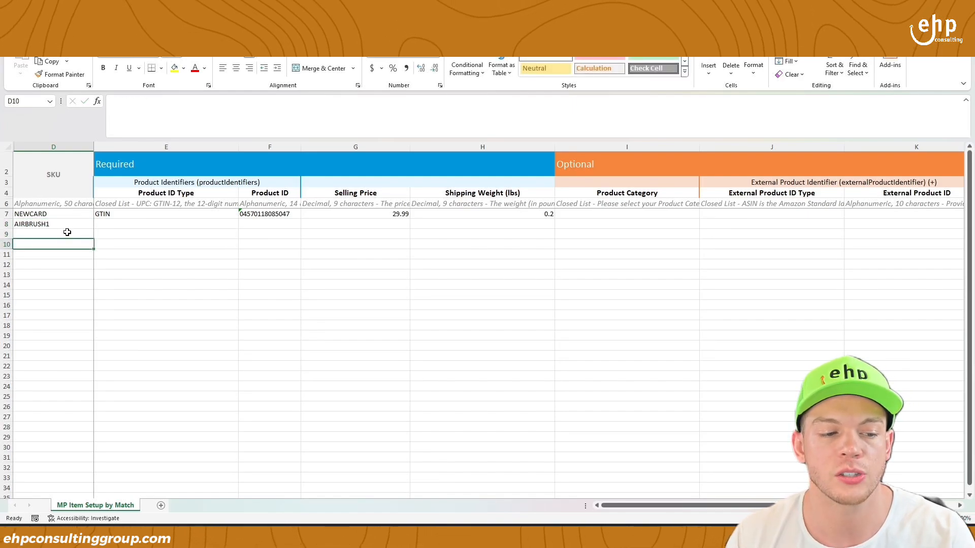
text(AIRBRUSH2)
key(Return)
text(AI)
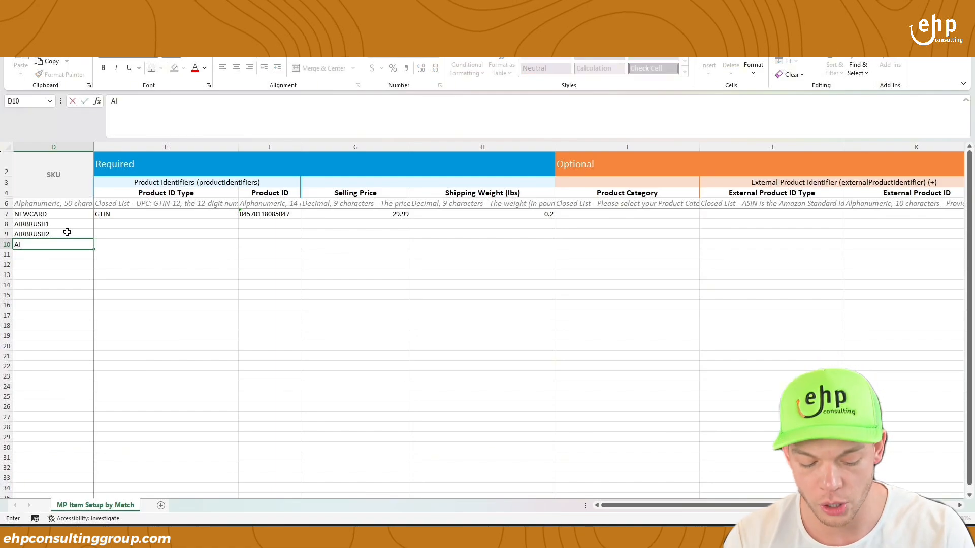
text(RBRUSH3)
key(Return)
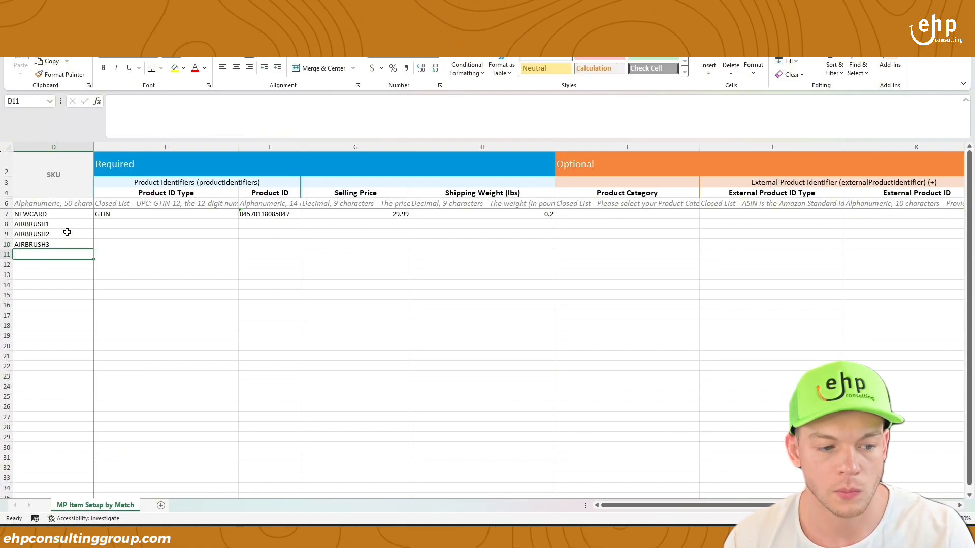
- Check E8's product ID type list, closing it without choosing a value
click(68, 226)
click(170, 223)
click(243, 225)
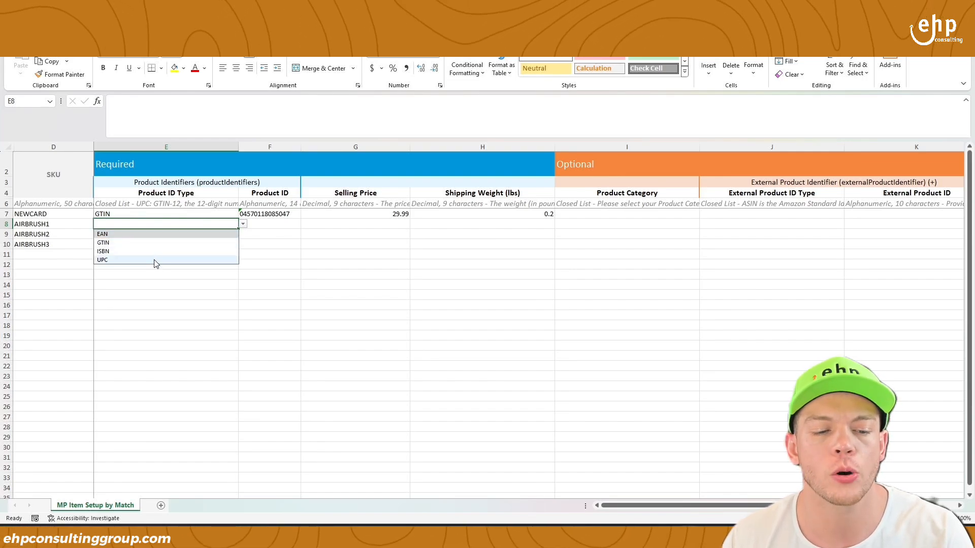
click(237, 315)
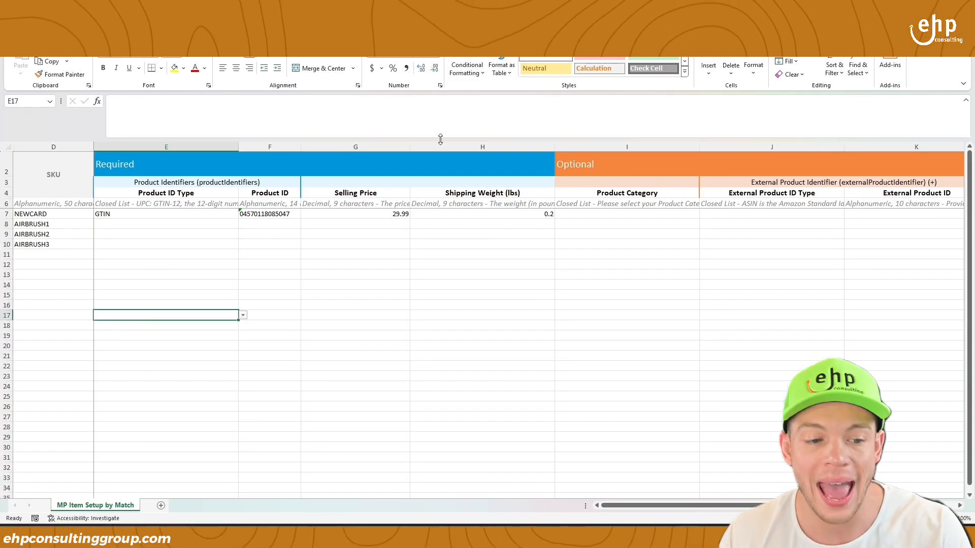
click(129, 223)
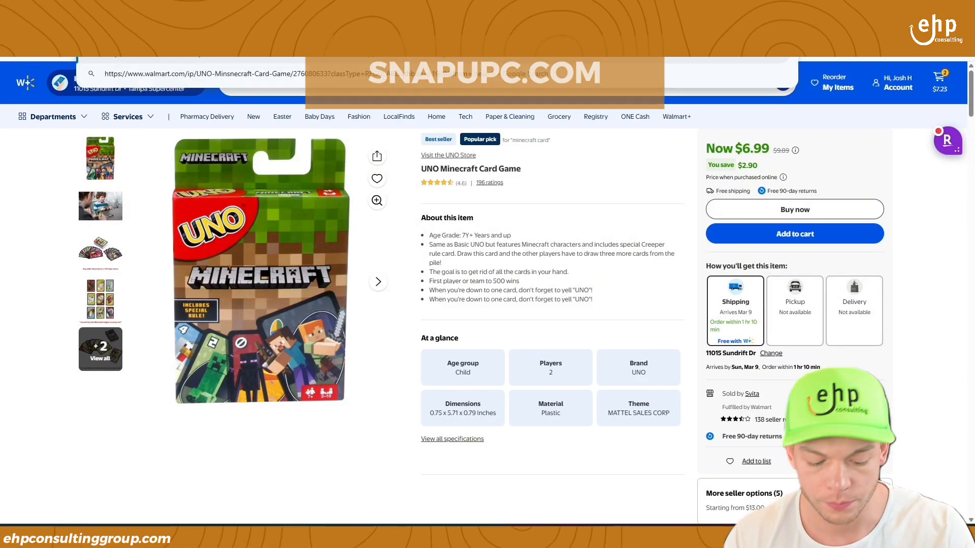
- Search for the snapupc UPC seller, then load the gs1.org website
text(snap)
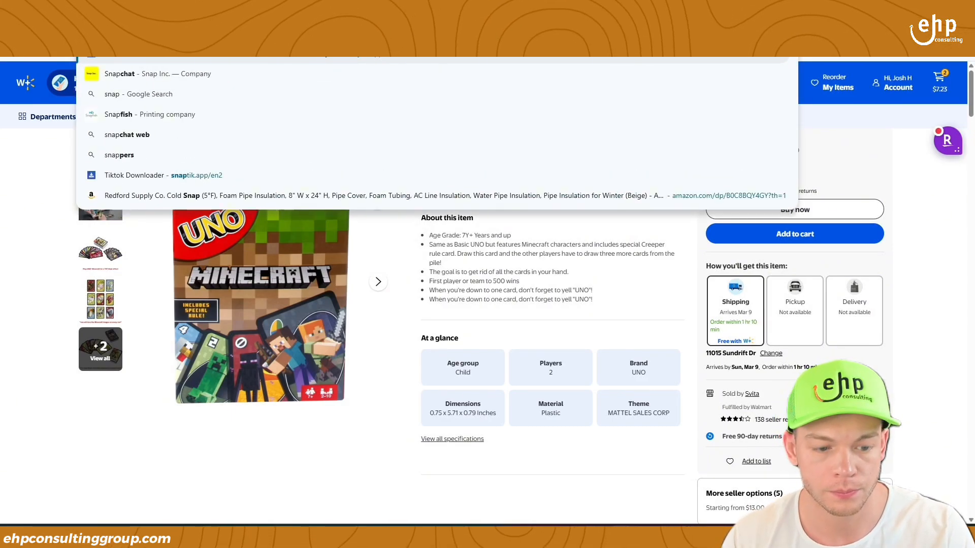
text(upc)
key(Return)
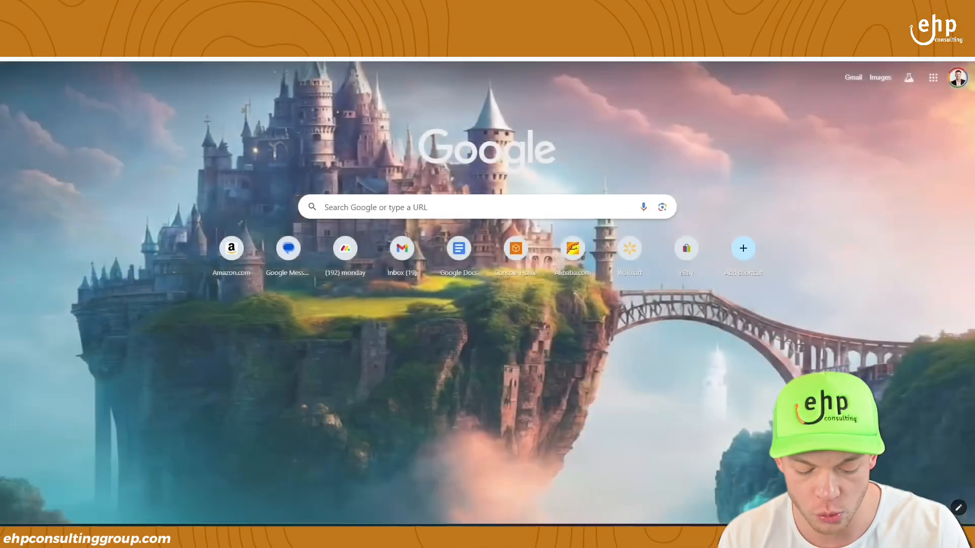
click(487, 206)
text(gs1)
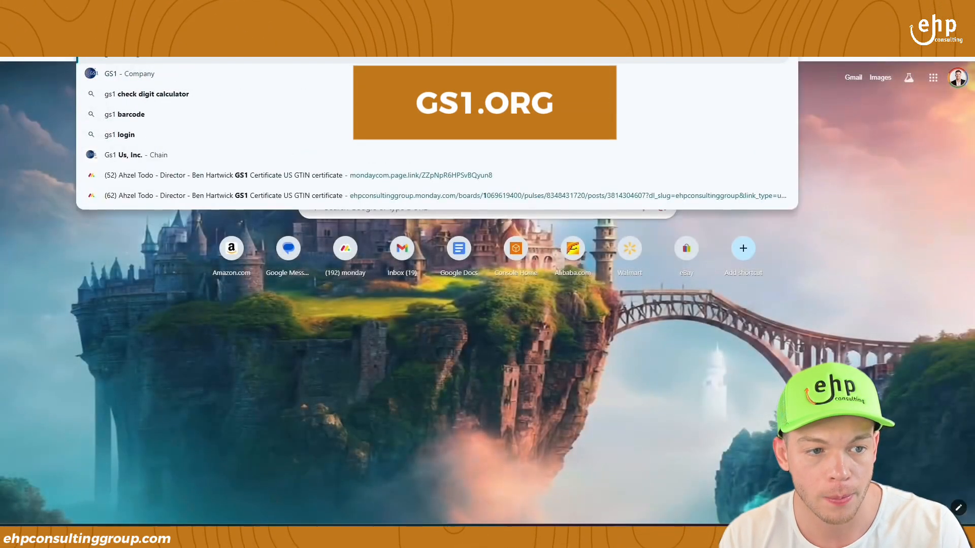
text(.org)
key(Return)
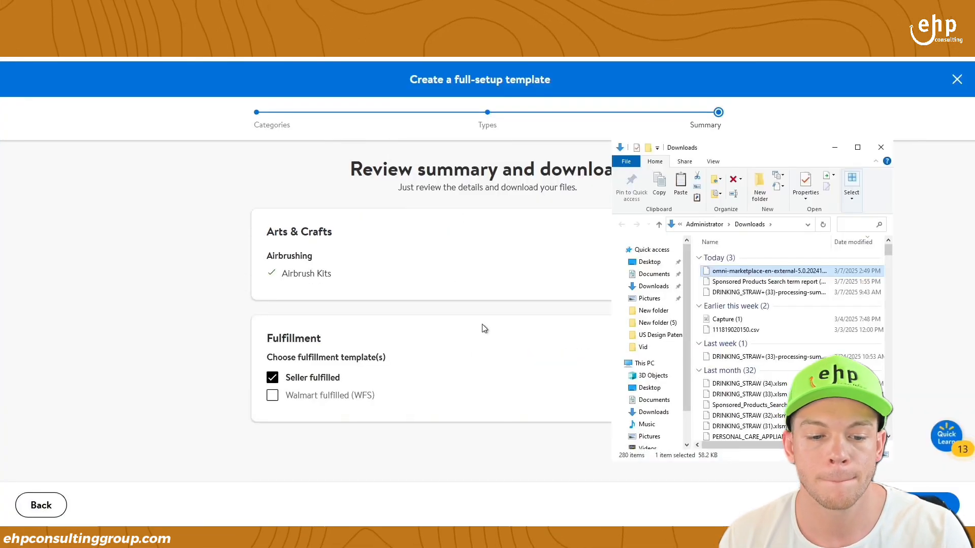
- Minimize the Downloads File Explorer window
click(834, 147)
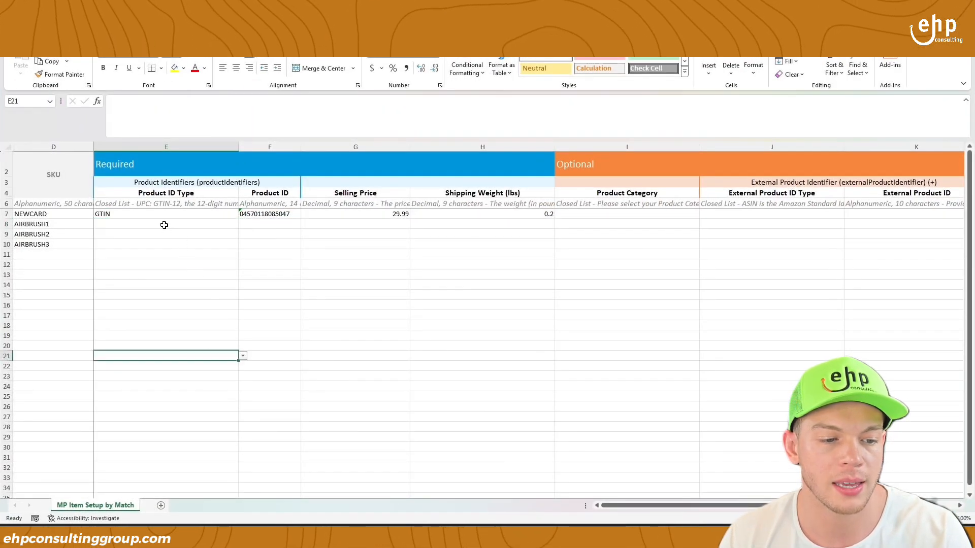
- Set the product ID type to UPC in E8, E9 and E10
click(176, 225)
click(243, 225)
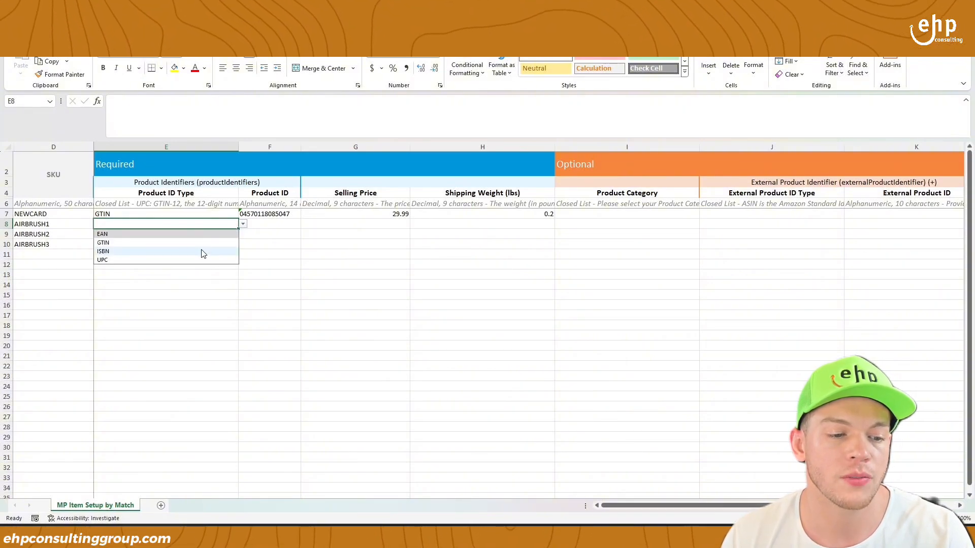
click(199, 260)
key(ctrl+c)
click(204, 234)
key(ctrl+v)
click(203, 244)
key(ctrl+v)
- Copy NEWCARD's product ID from F7 into F8, F9 and F10
click(258, 228)
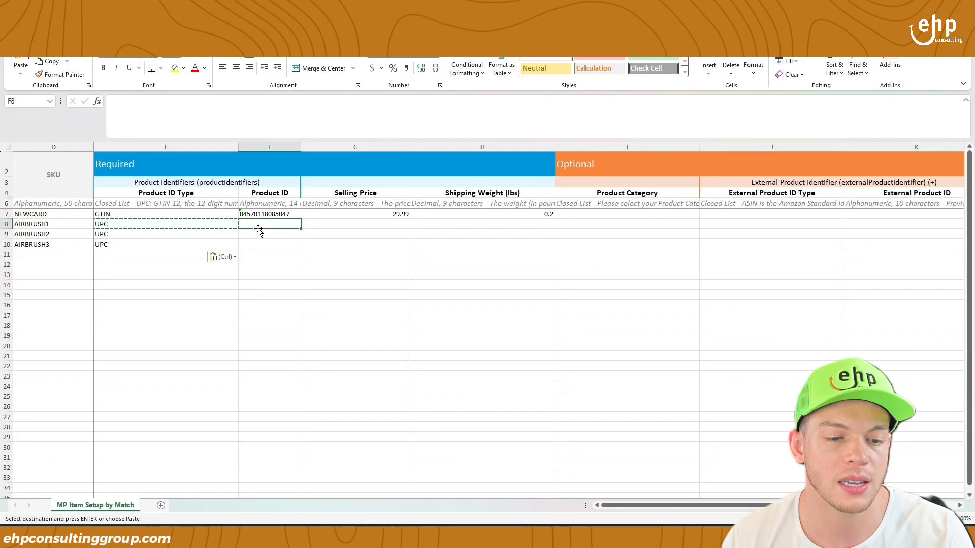
click(260, 214)
key(ctrl+c)
click(264, 226)
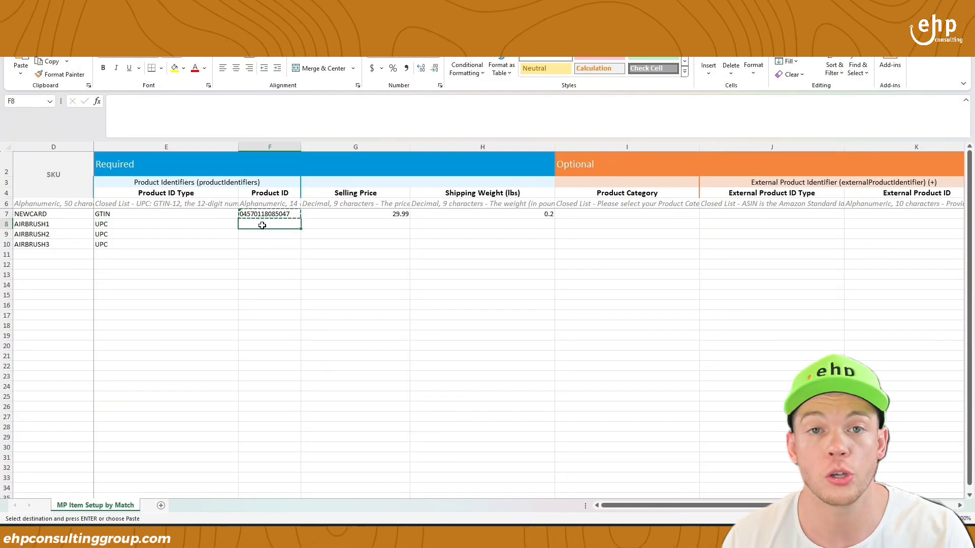
key(ctrl+v)
click(262, 234)
key(ctrl+v)
click(262, 244)
key(ctrl+v)
click(290, 224)
key(Escape)
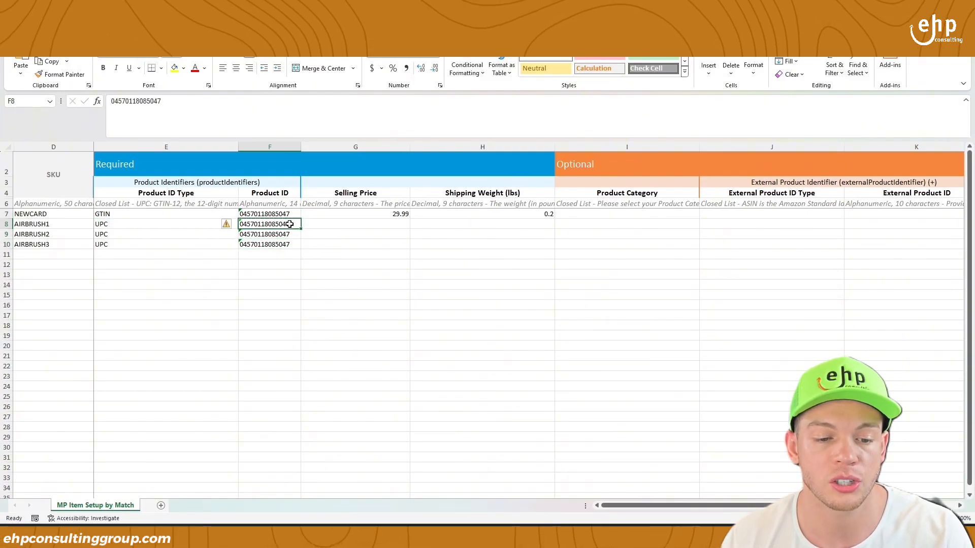
- Edit the product IDs in F8, F9 and F10 so each is unique
double_click(290, 224)
double_click(292, 233)
double_click(295, 246)
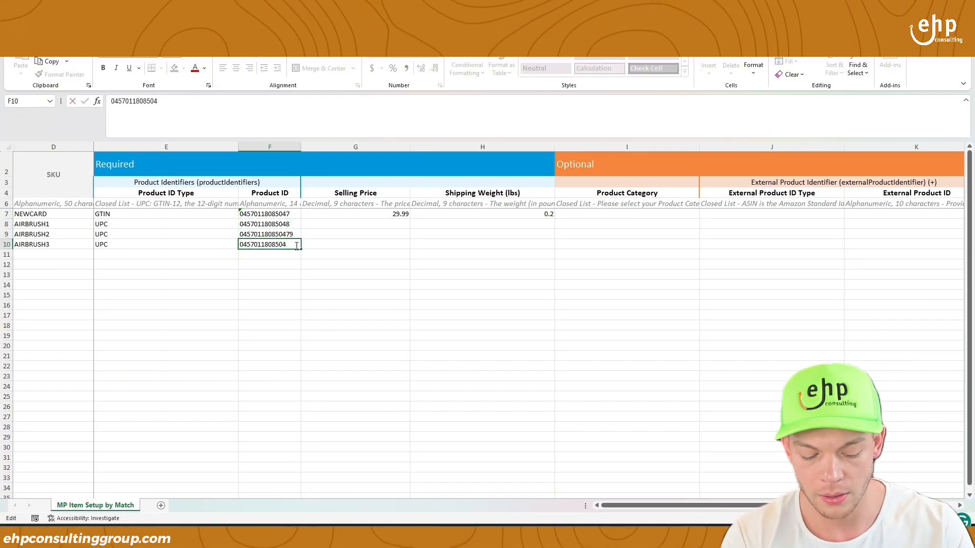
key(Tab)
- Enter a 29.99 selling price in G8 and copy it to G9 and G10
click(362, 224)
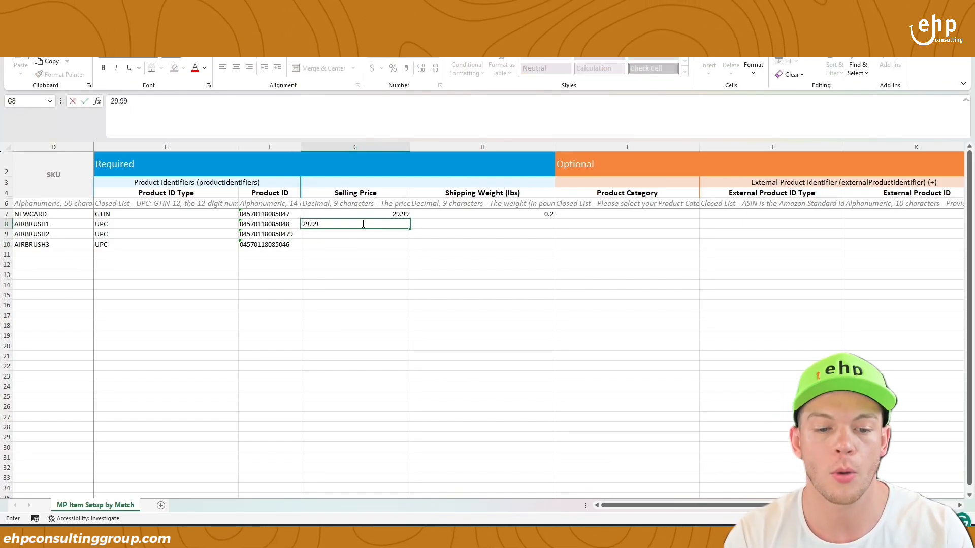
key(Return)
click(372, 223)
key(ctrl+c)
click(372, 233)
key(ctrl+v)
click(374, 253)
click(377, 244)
key(ctrl+v)
click(476, 224)
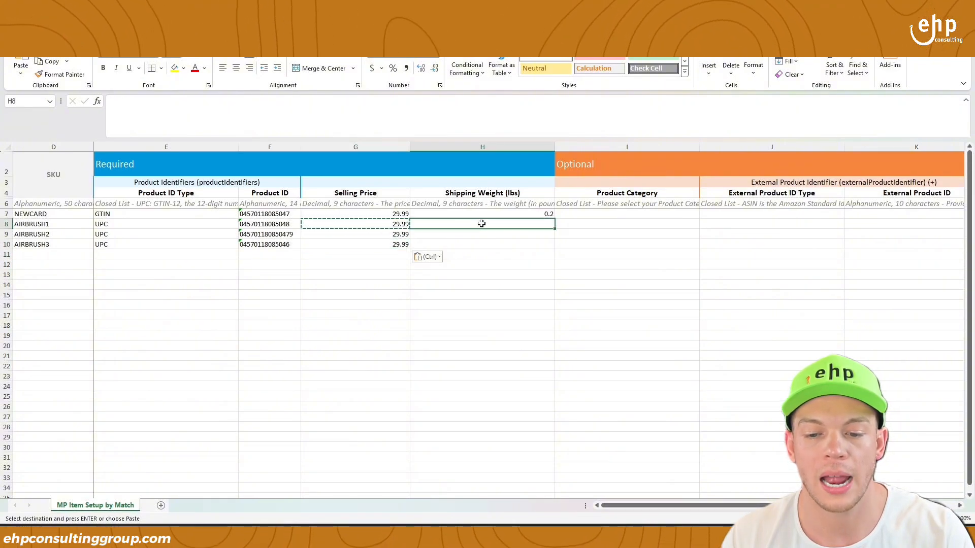
- Enter 0.5 lb shipping weights for the AIRBRUSH rows in column H
text(0)
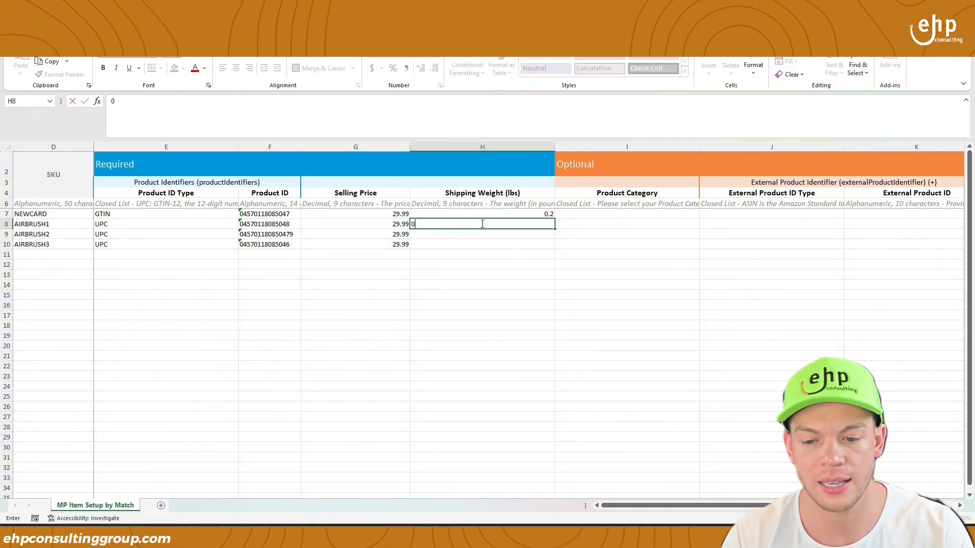
text(.5)
key(Return)
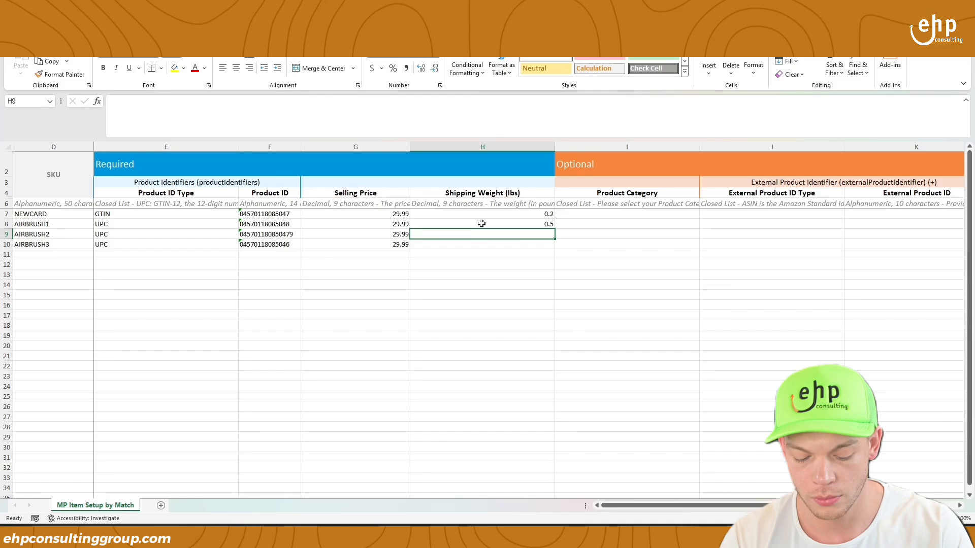
key(Return)
text(0)
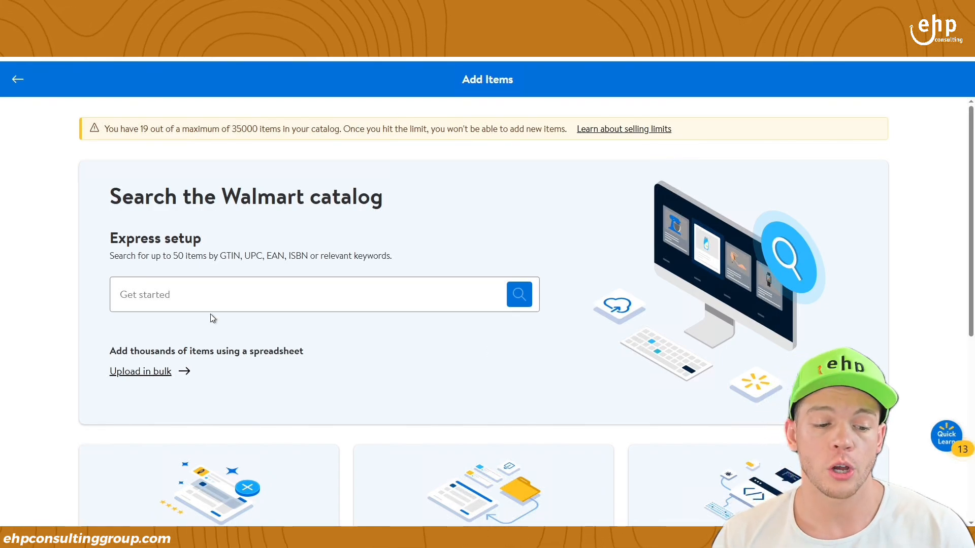
- Upload the filled omni-marketplace item spreadsheet from Downloads through Spreadsheet setup
click(156, 373)
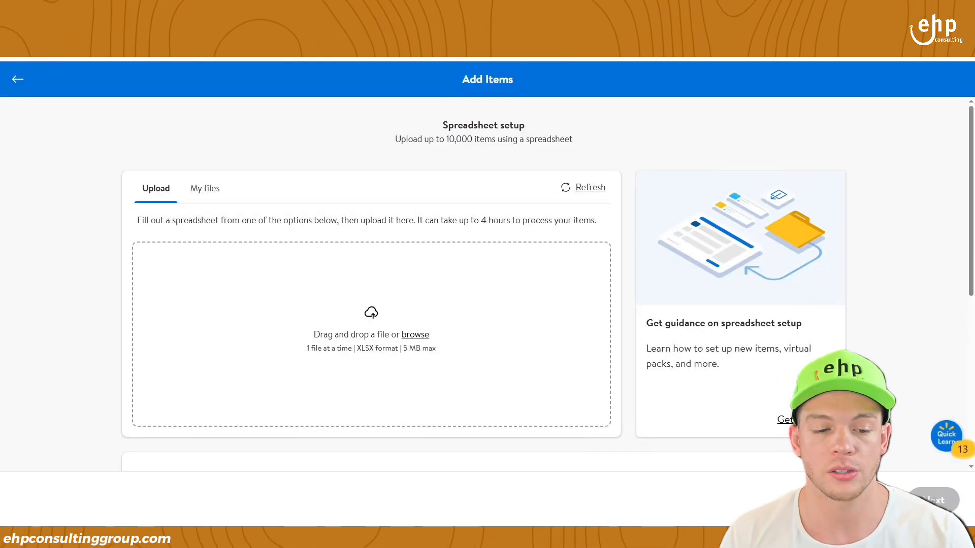
click(459, 363)
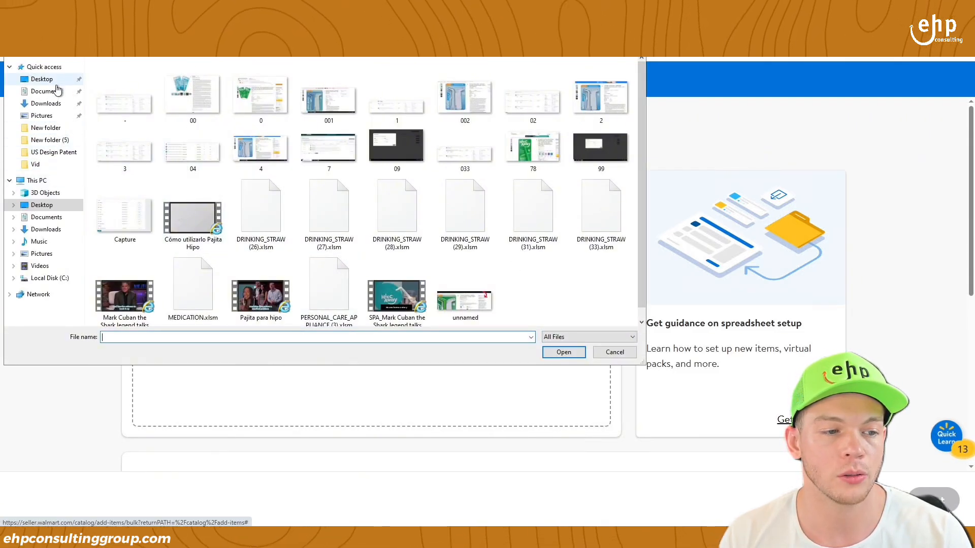
click(57, 103)
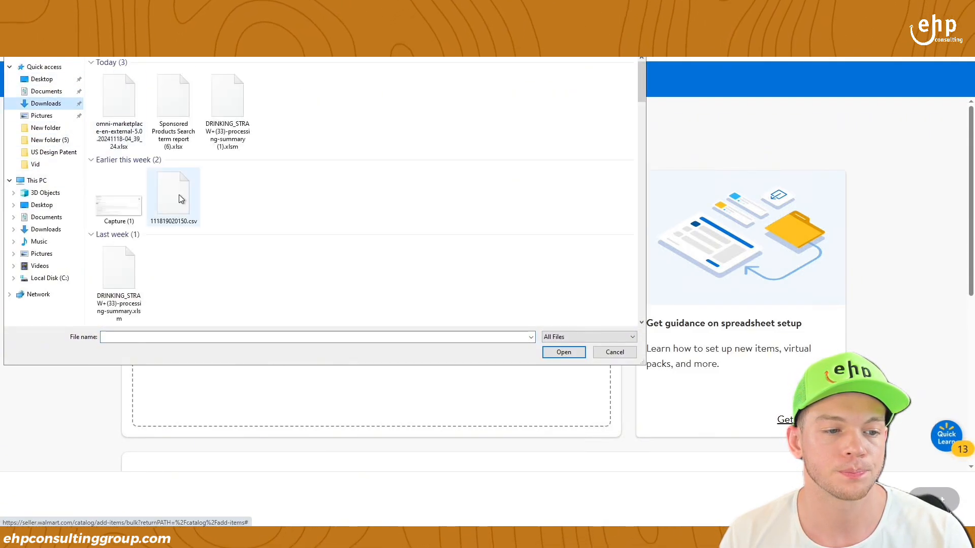
double_click(132, 96)
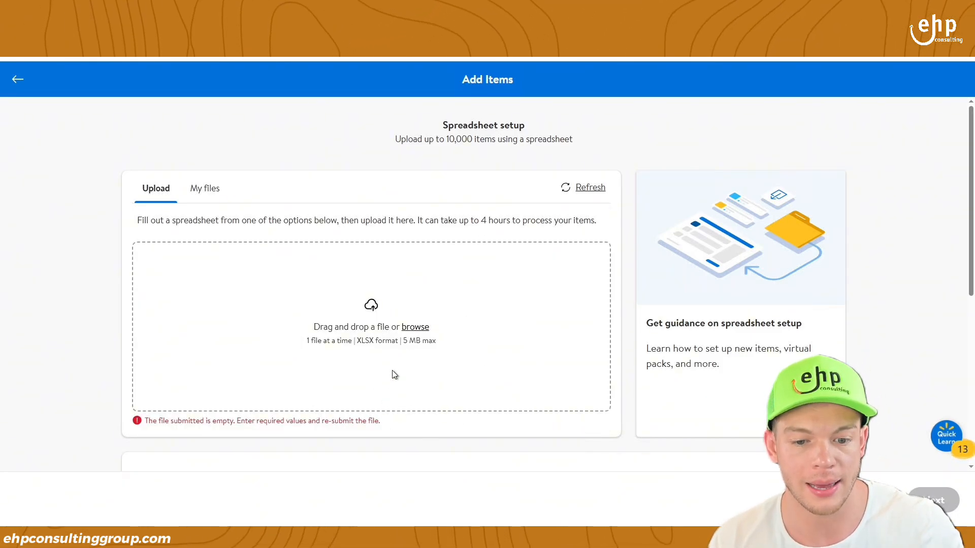
- Re-upload the omni-marketplace spreadsheet, select the upload error text, and return to Add Items
click(503, 313)
double_click(131, 114)
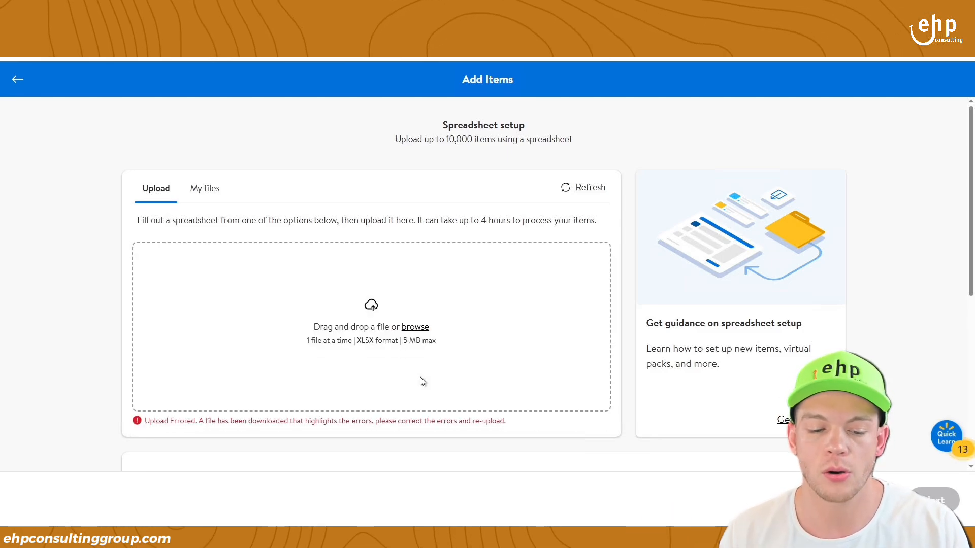
drag(271, 424, 525, 424)
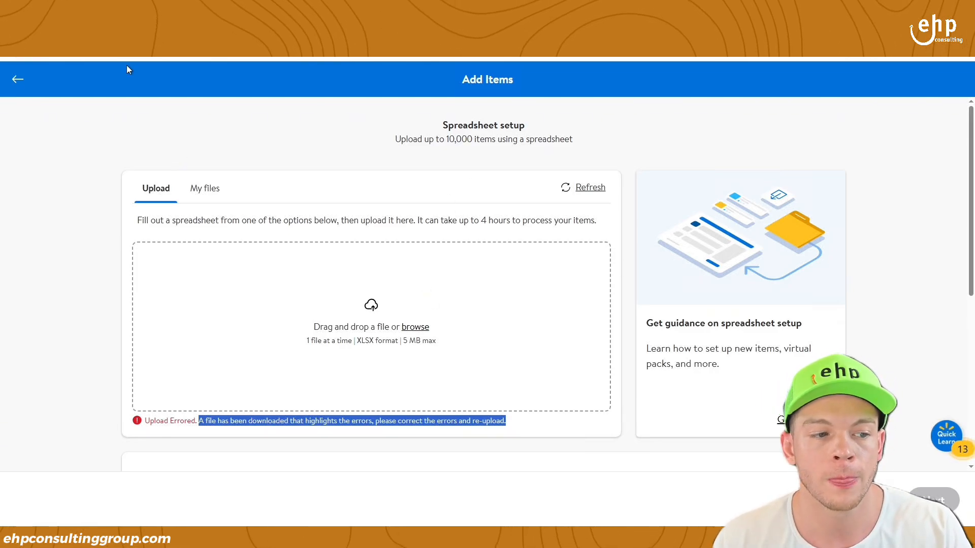
click(18, 81)
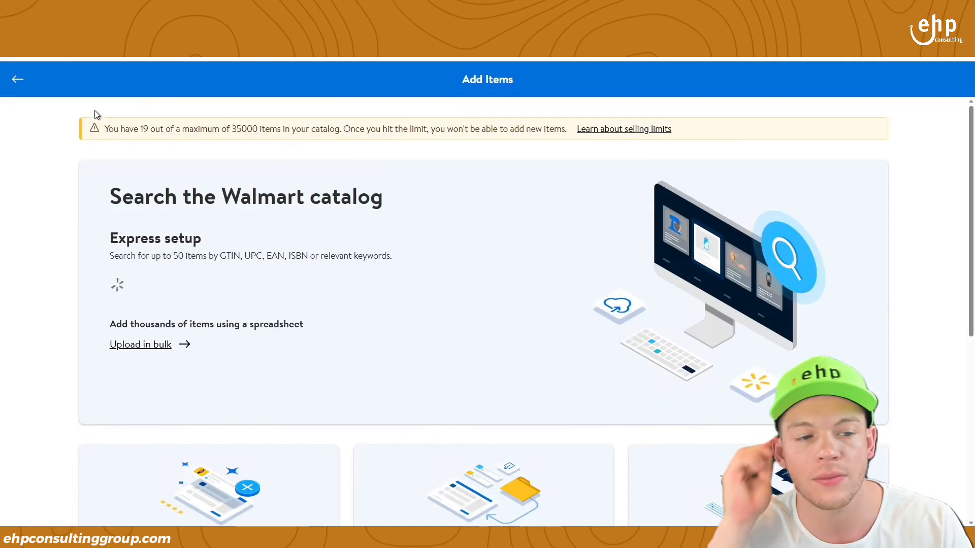
- From Catalog, open the Activity Feed, copy the 2Pack-Blue-New Feed ID, and open Help options
click(16, 81)
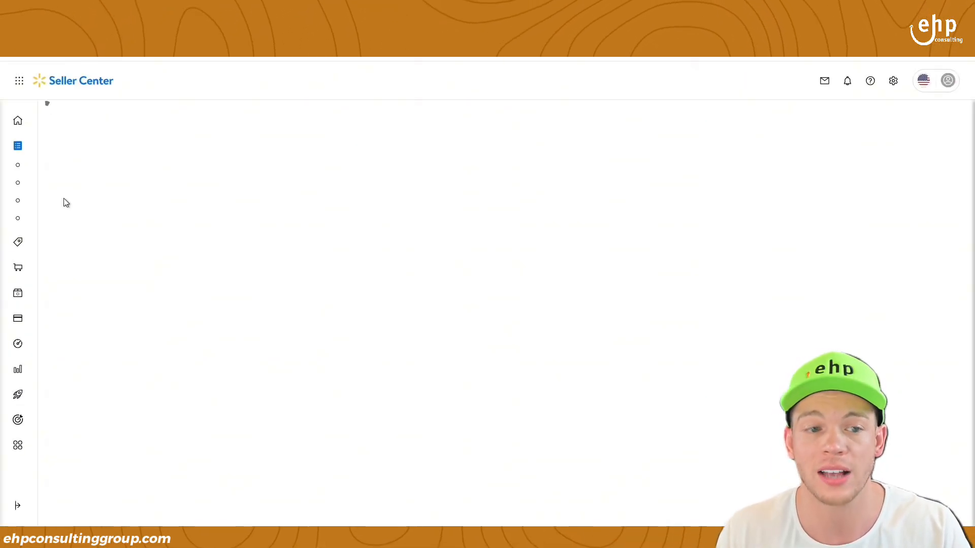
mouse_move(33, 185)
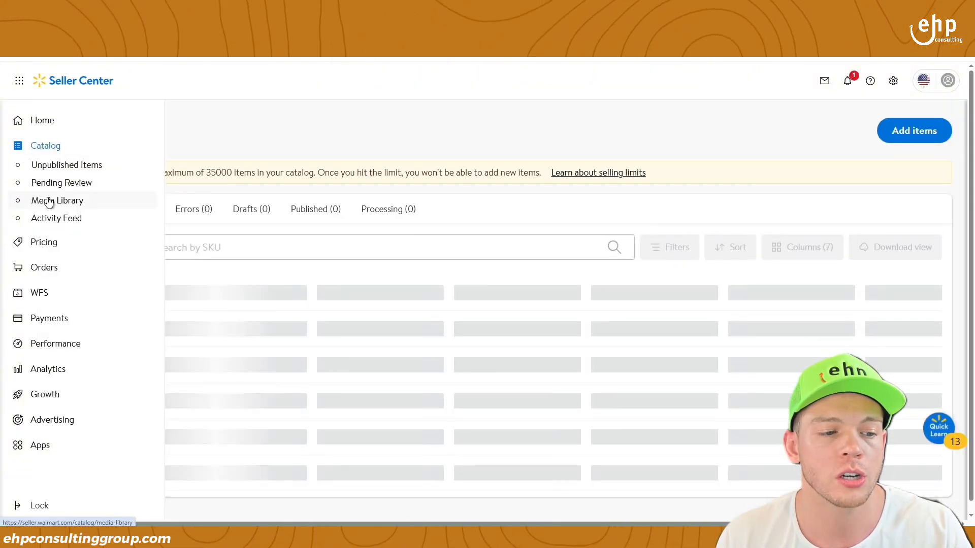
click(61, 223)
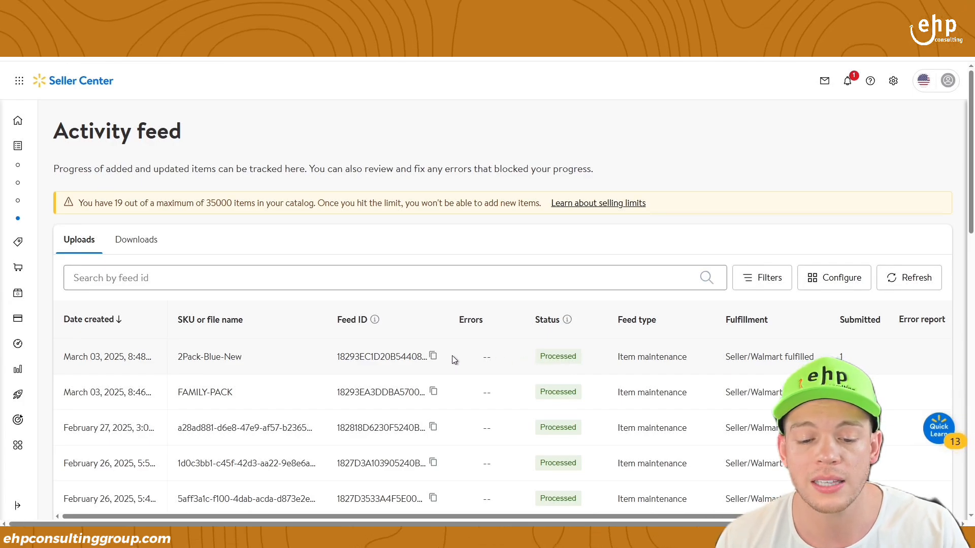
click(432, 357)
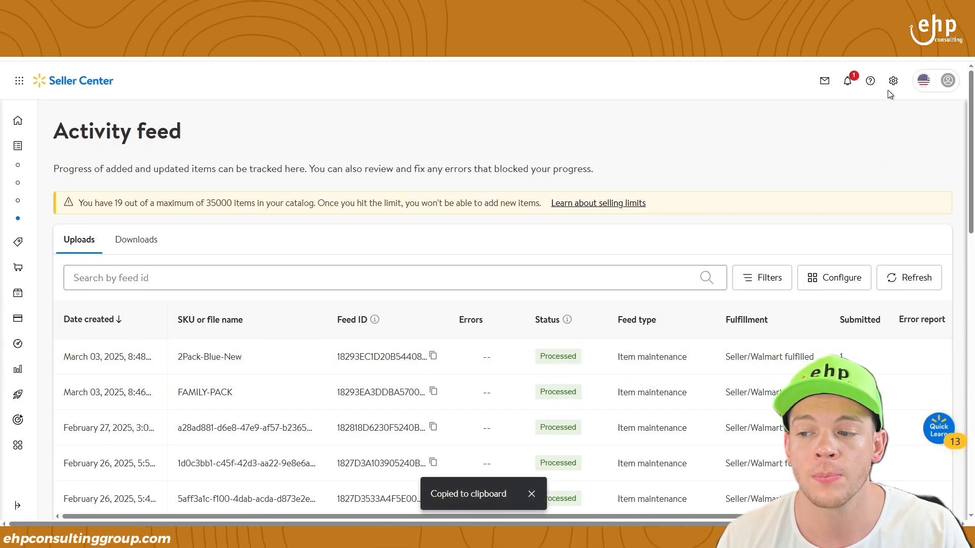
click(870, 81)
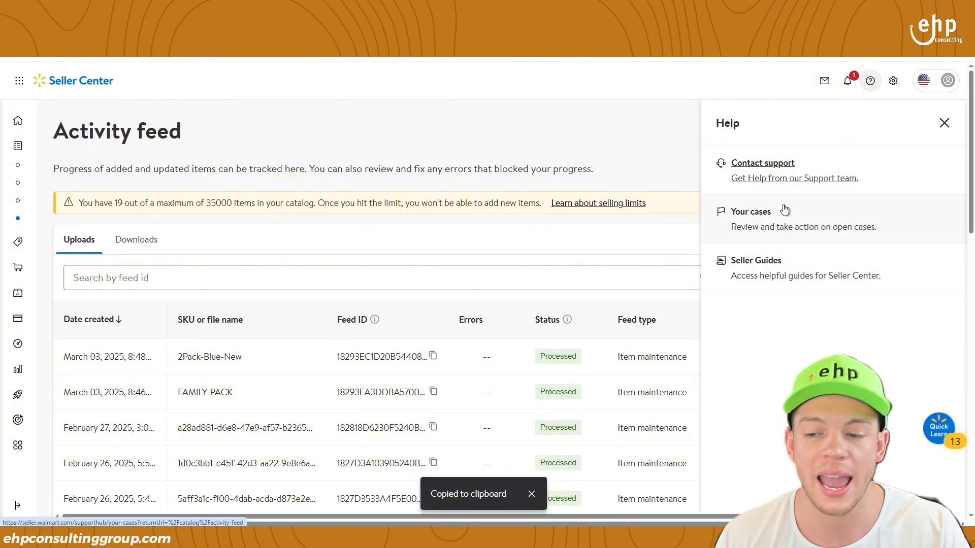
- Start a Contact support request describing the upload issue and submit it
click(780, 178)
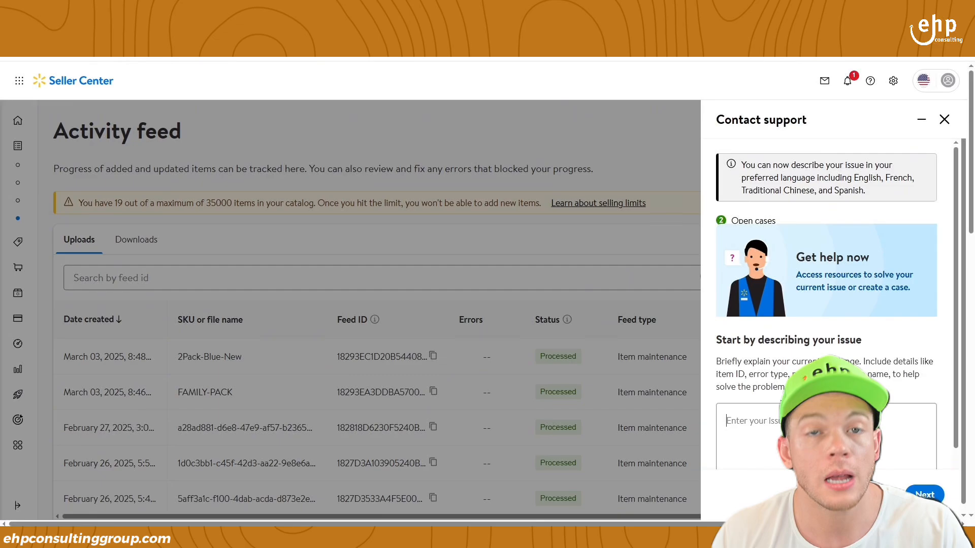
scroll(832, 333, down, 1)
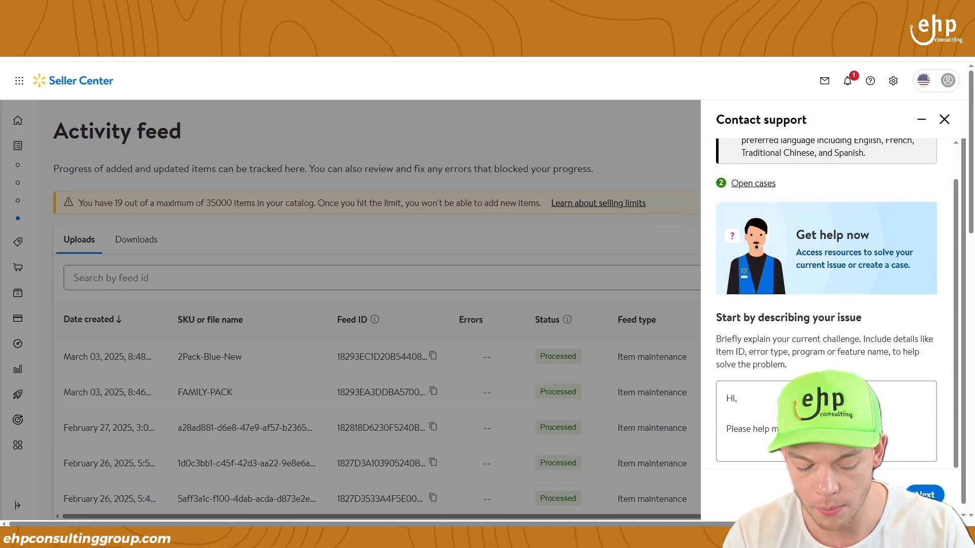
text(lmart)
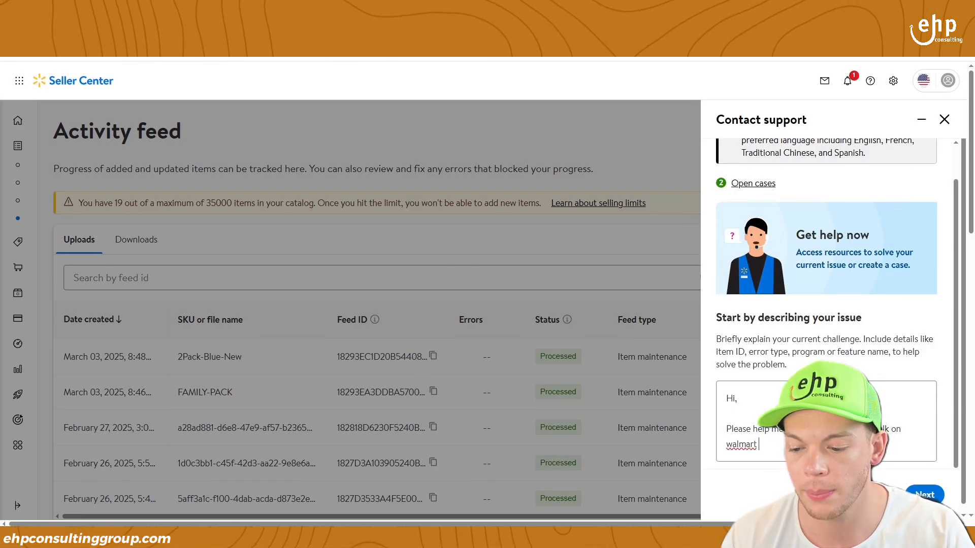
scroll(925, 447, down, 1)
click(927, 494)
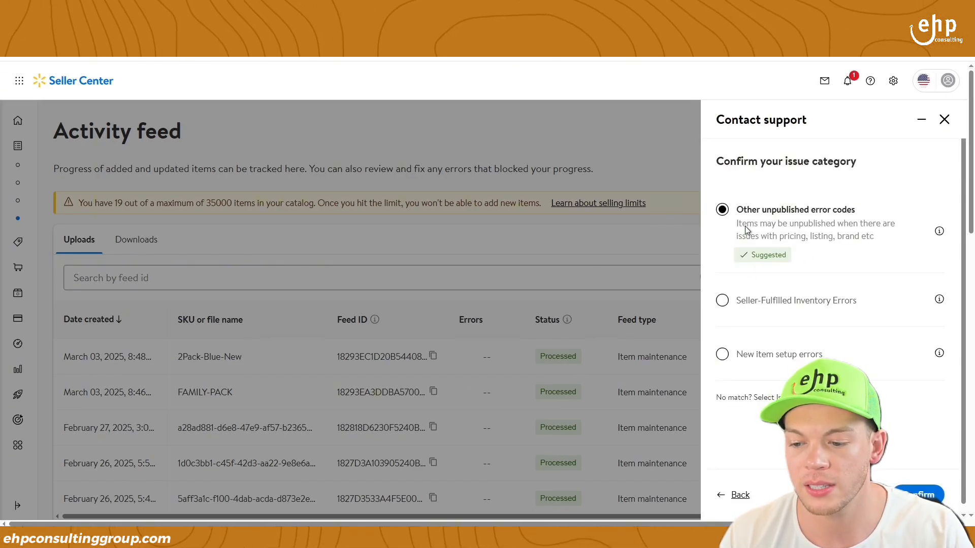
- Confirm New item setup errors as the issue category, choose Still need help, then close help
click(748, 358)
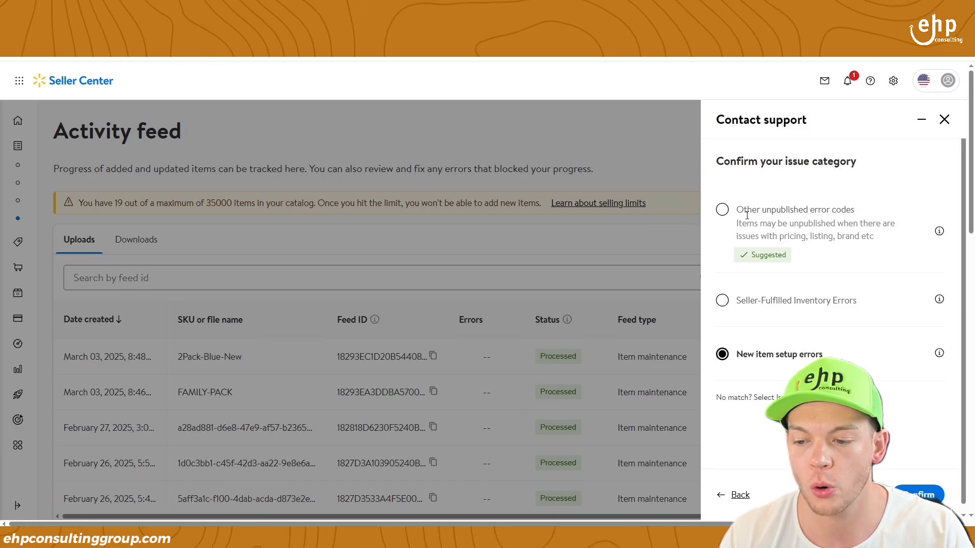
click(801, 216)
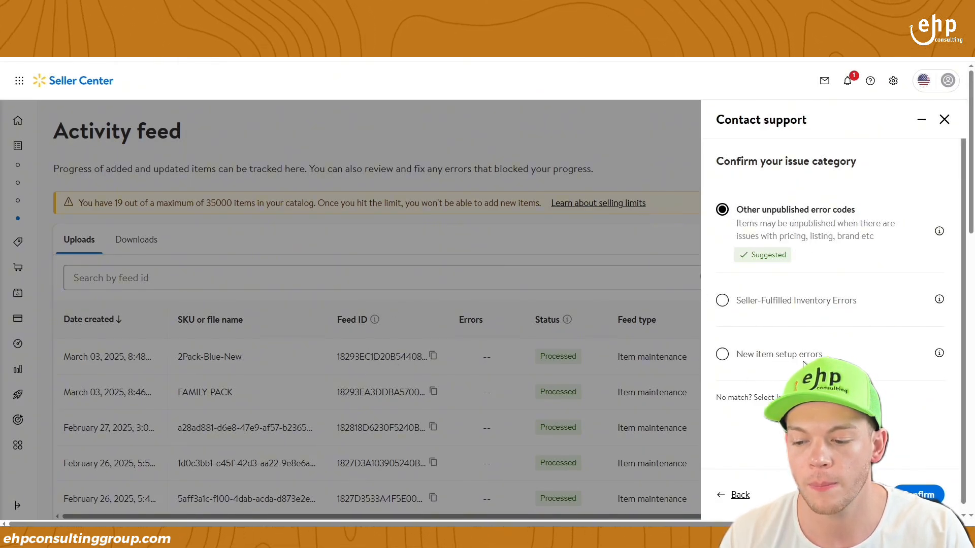
click(913, 493)
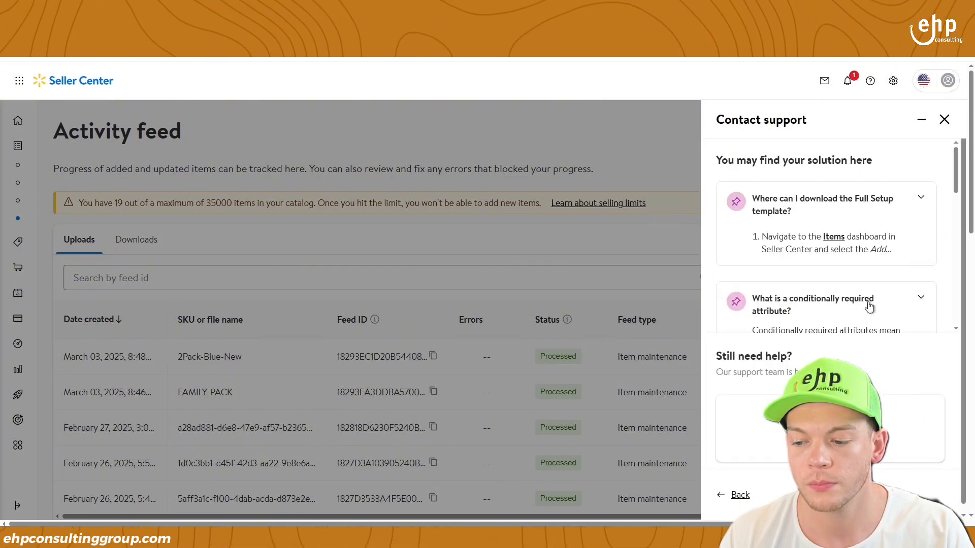
click(916, 397)
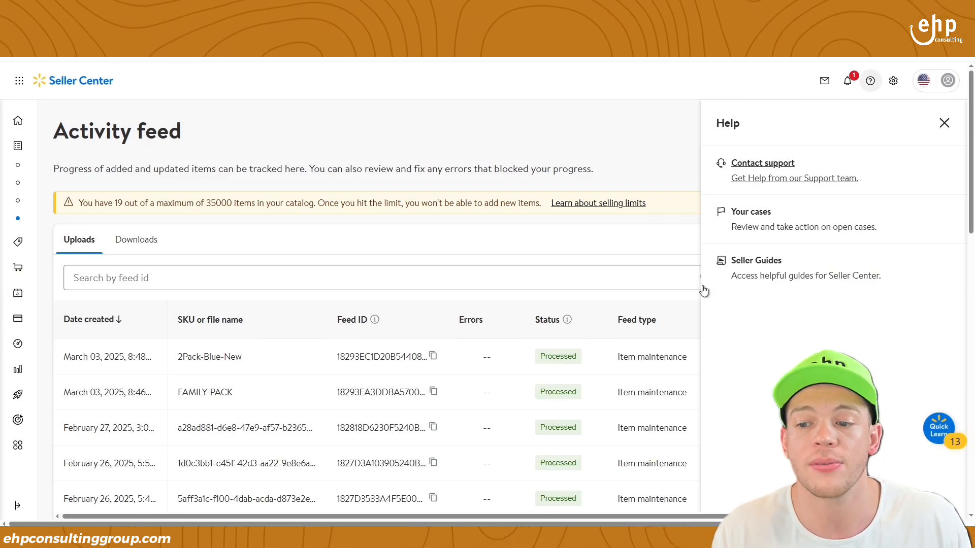
click(949, 123)
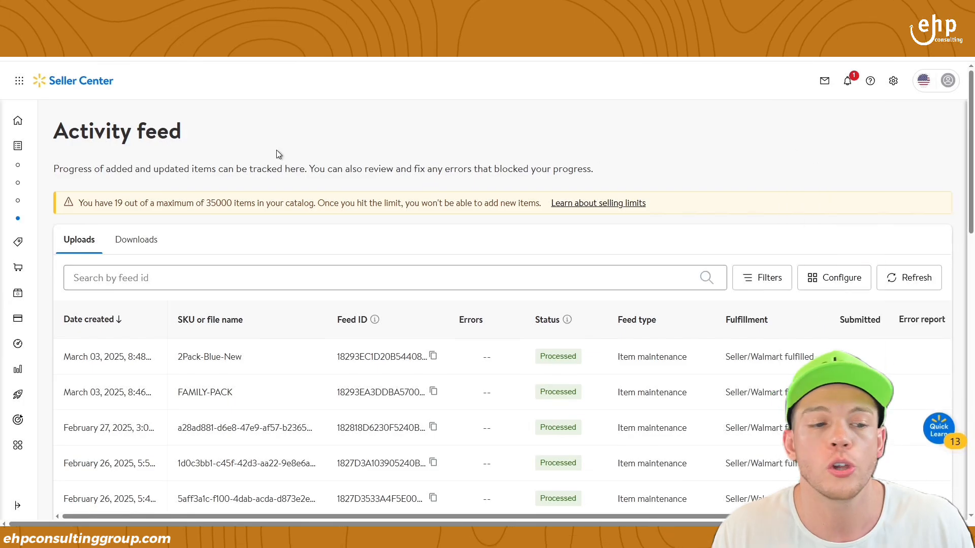
- Search Google for 'free walmart seller training' and open the 'Seller Academy! - Marketplace Learn - Walmart' result
mouse_move(14, 157)
click(149, 156)
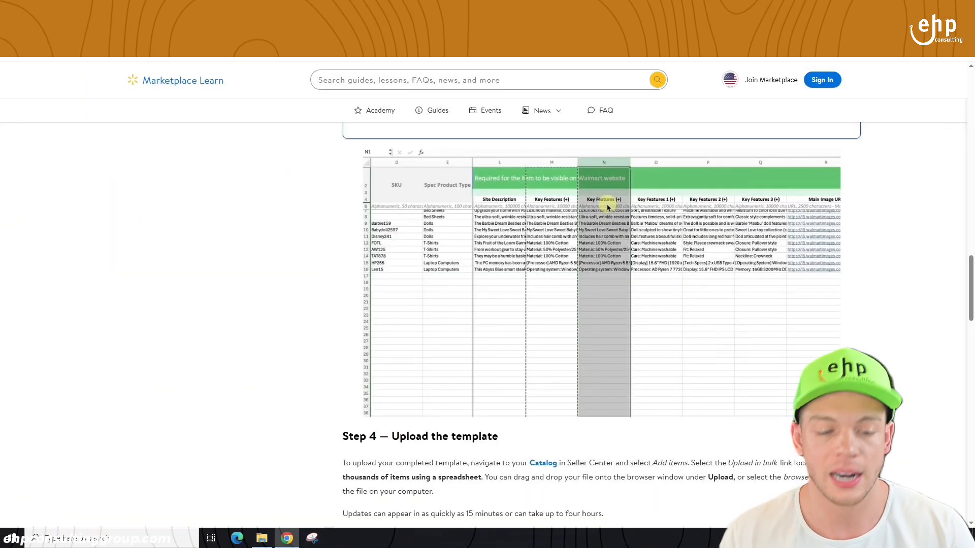
text(seller)
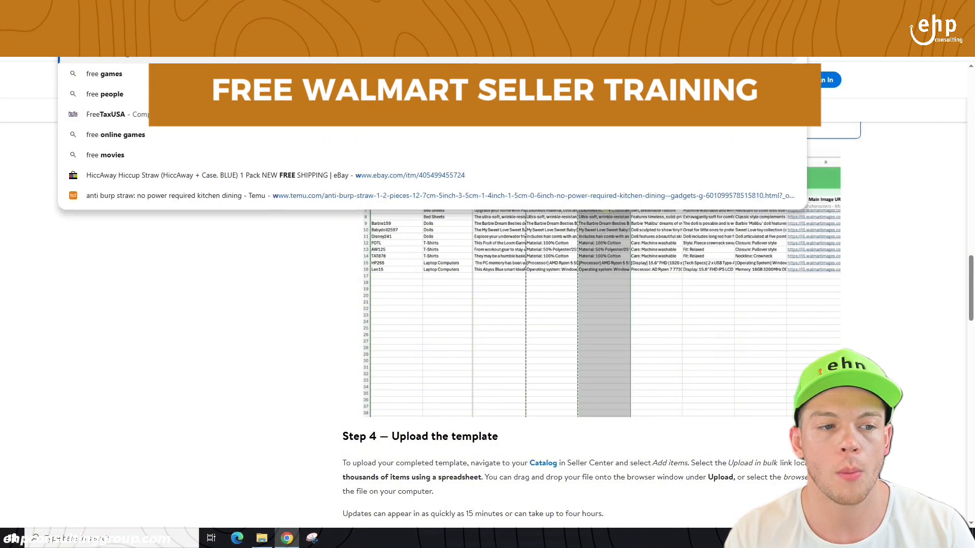
text(almart seller training)
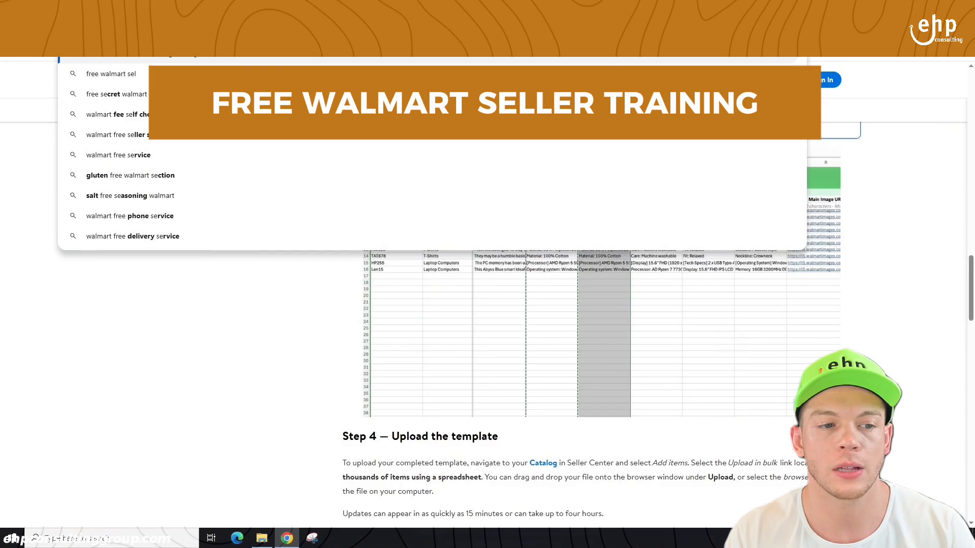
key(Return)
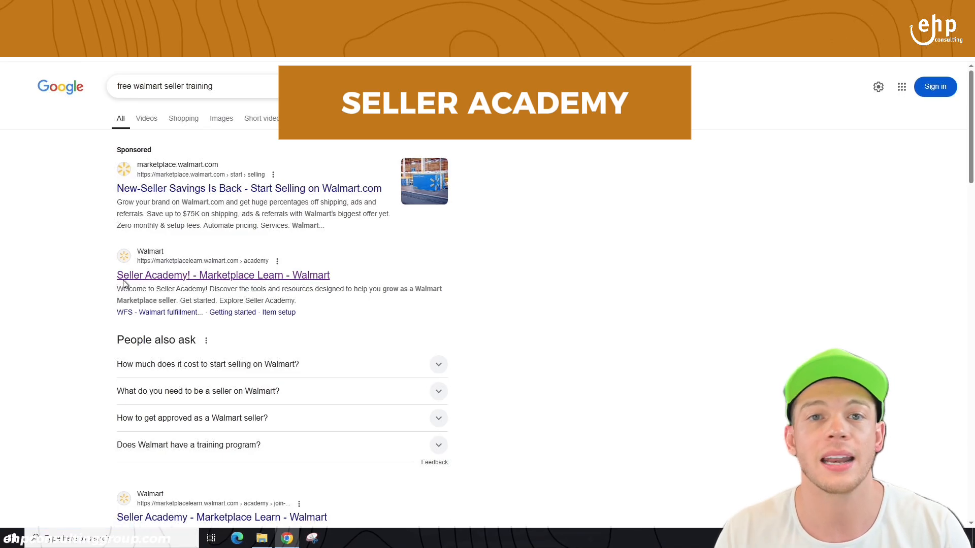
click(124, 283)
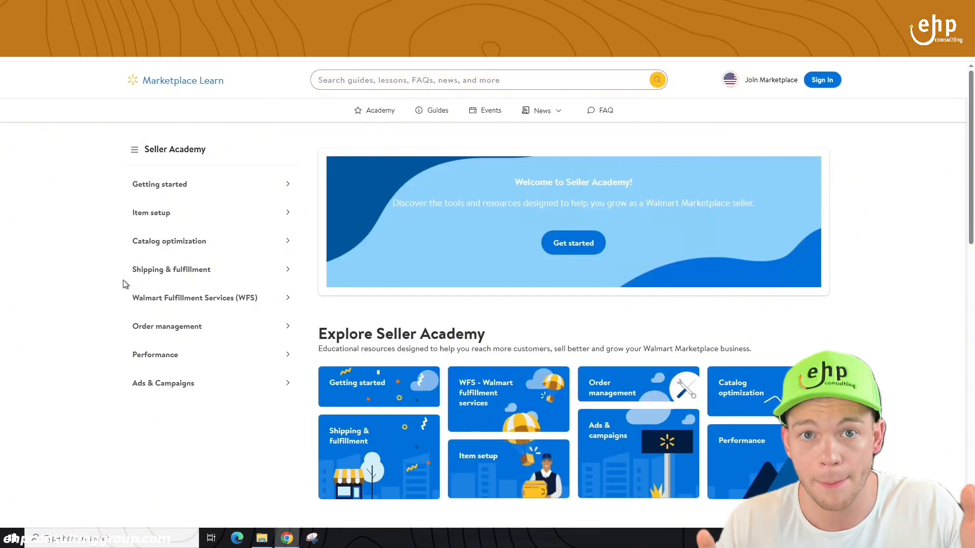